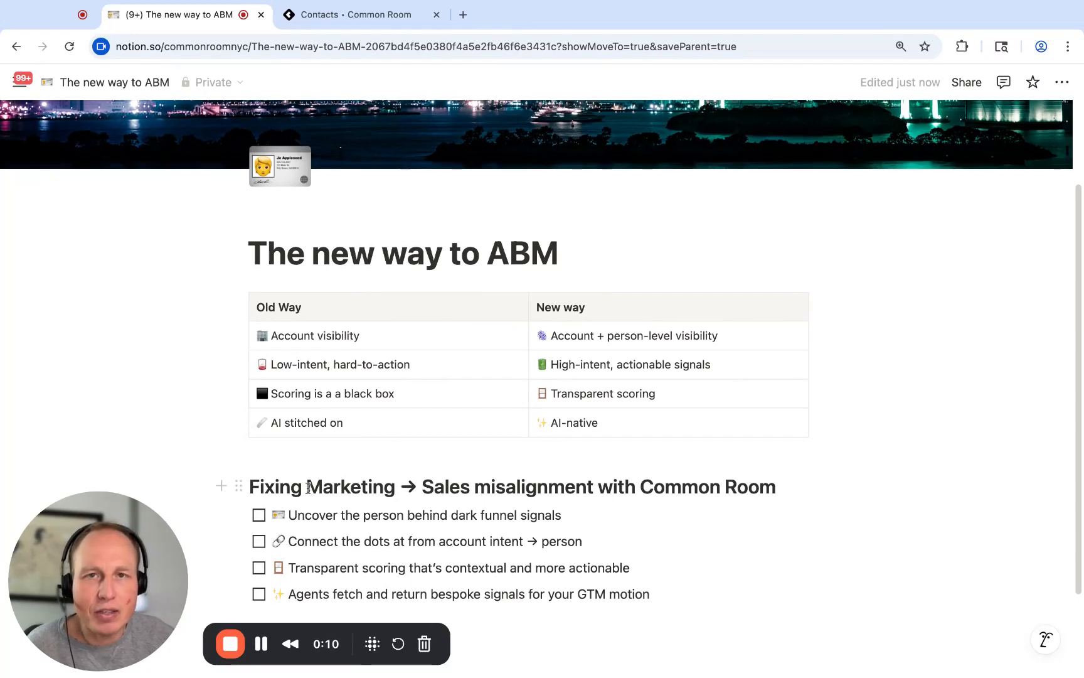
drag(308, 486, 491, 486)
click(507, 486)
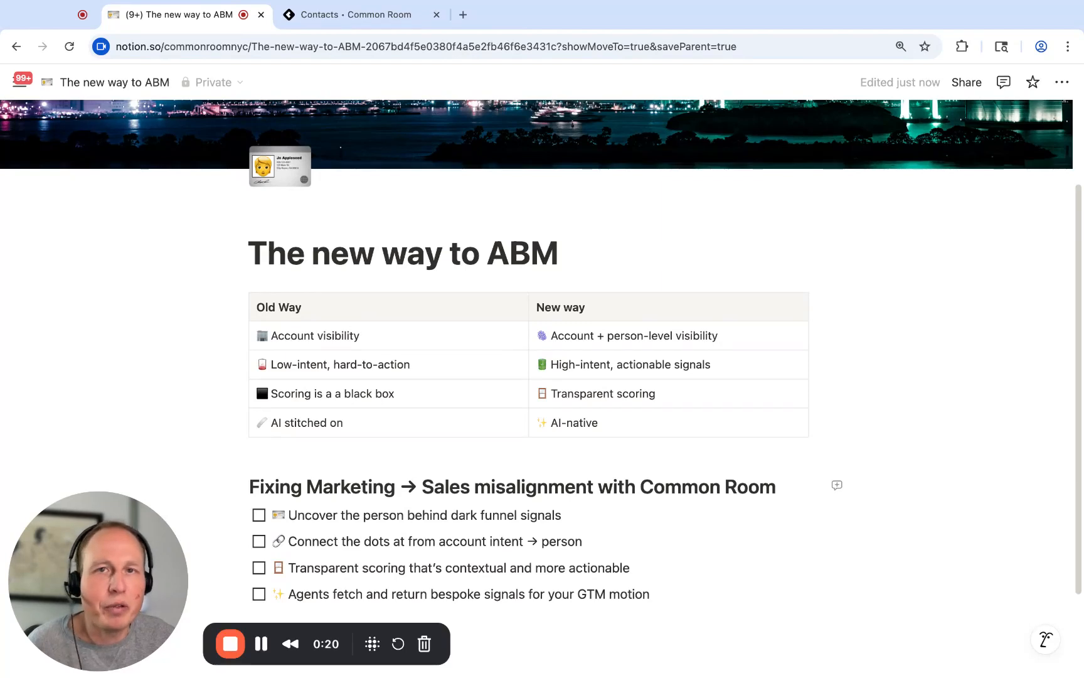
scroll(602, 465, down, 1)
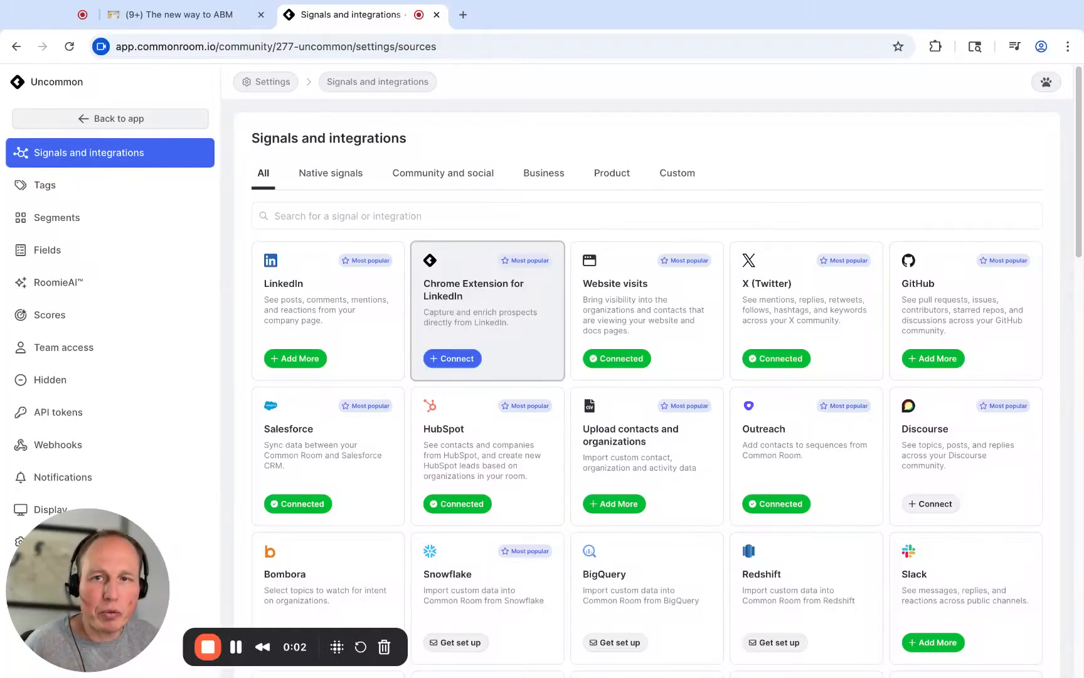
Step: Show only the native signals and open the Website visits signal's settings
scroll(487, 339, down, 1)
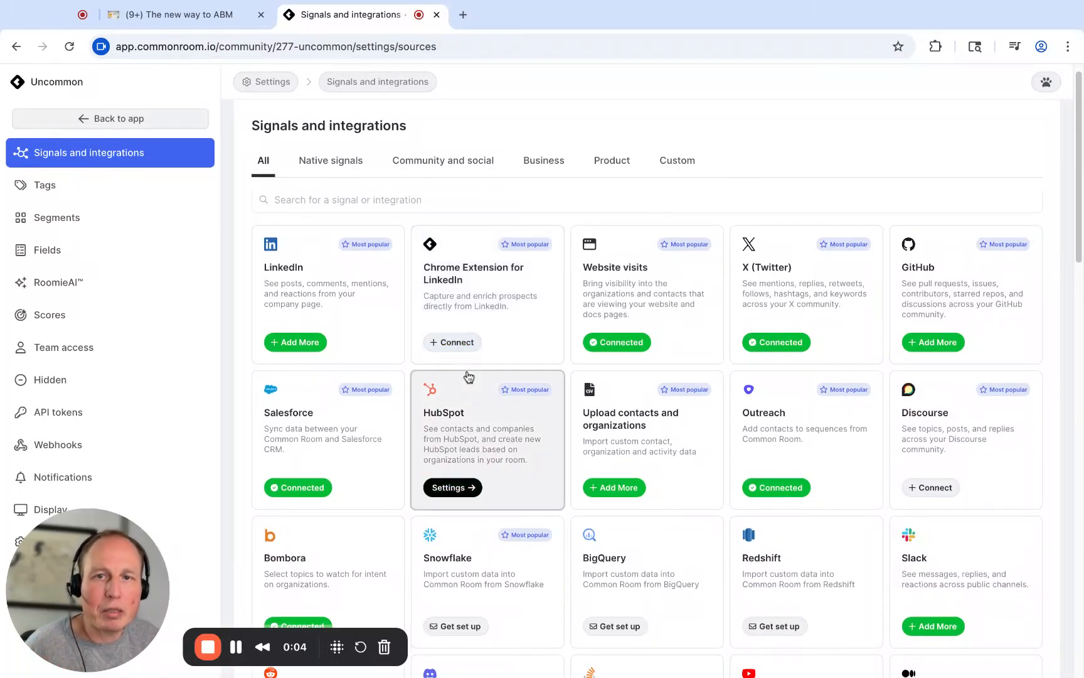
click(331, 161)
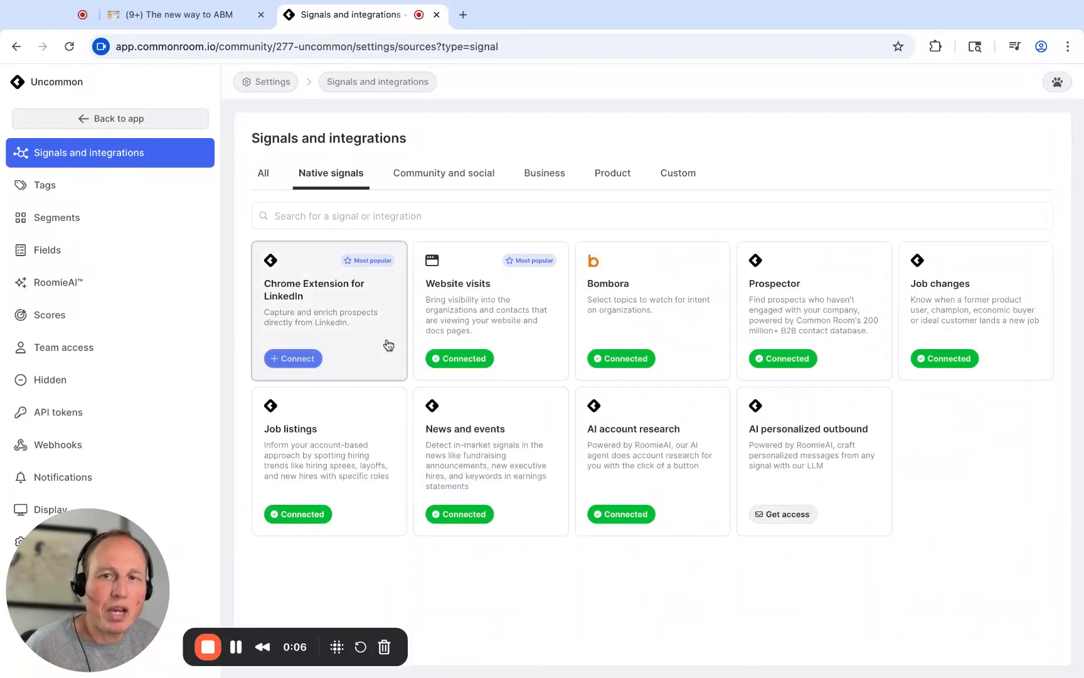
click(485, 327)
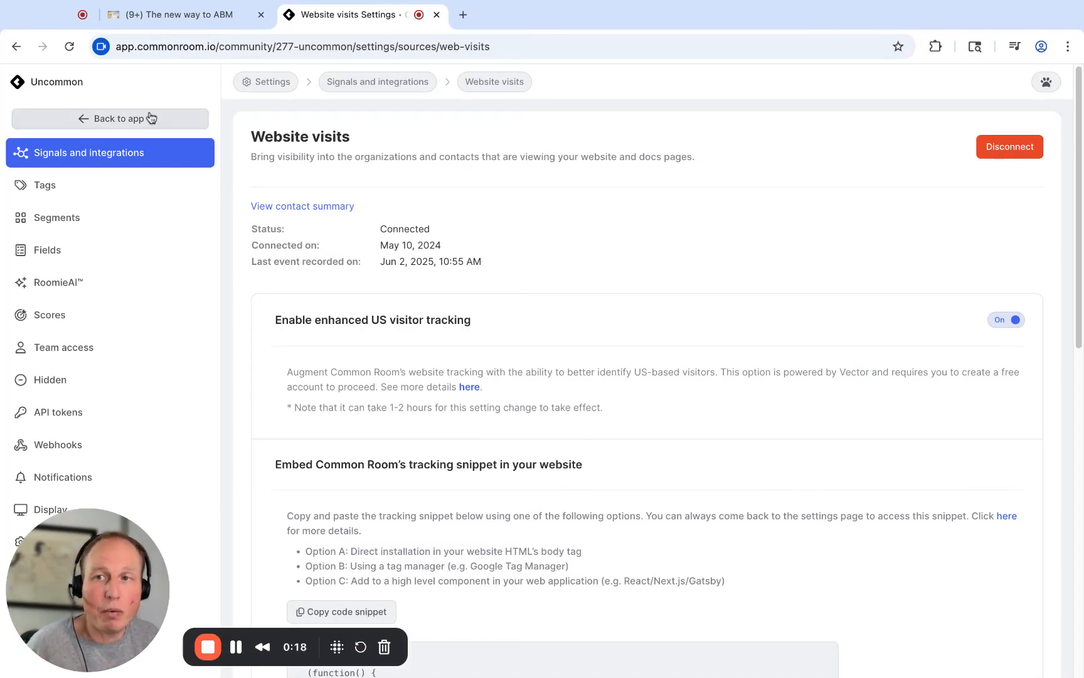
Step: Return to the contacts list and filter it to Salesforce Q4-25 Target Account values A and B
click(99, 124)
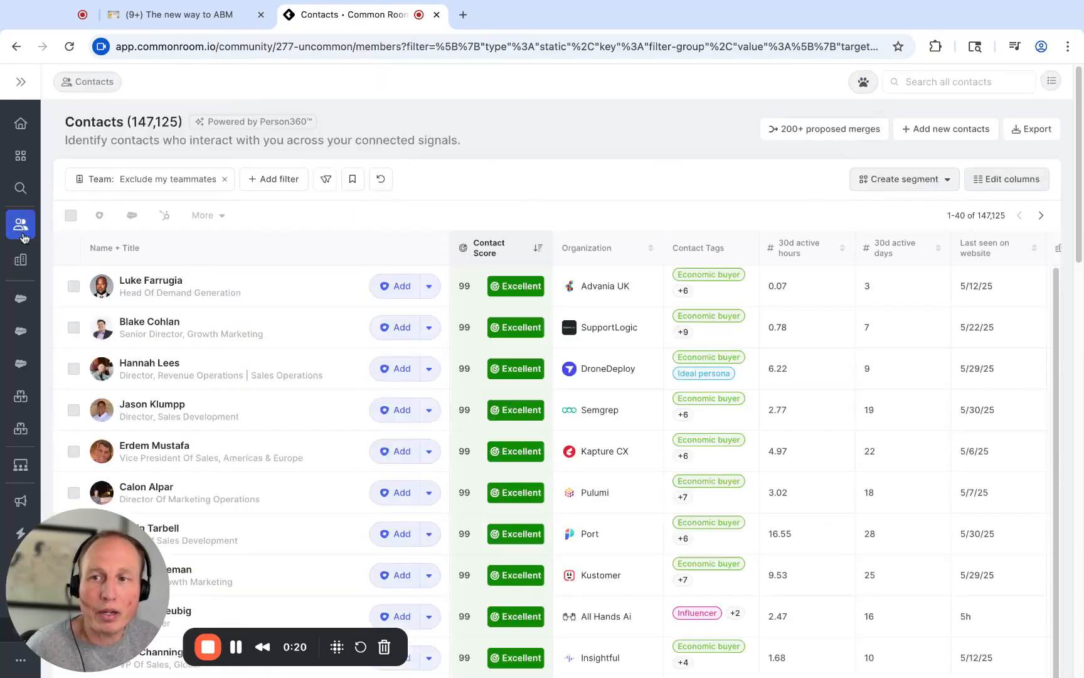
click(281, 181)
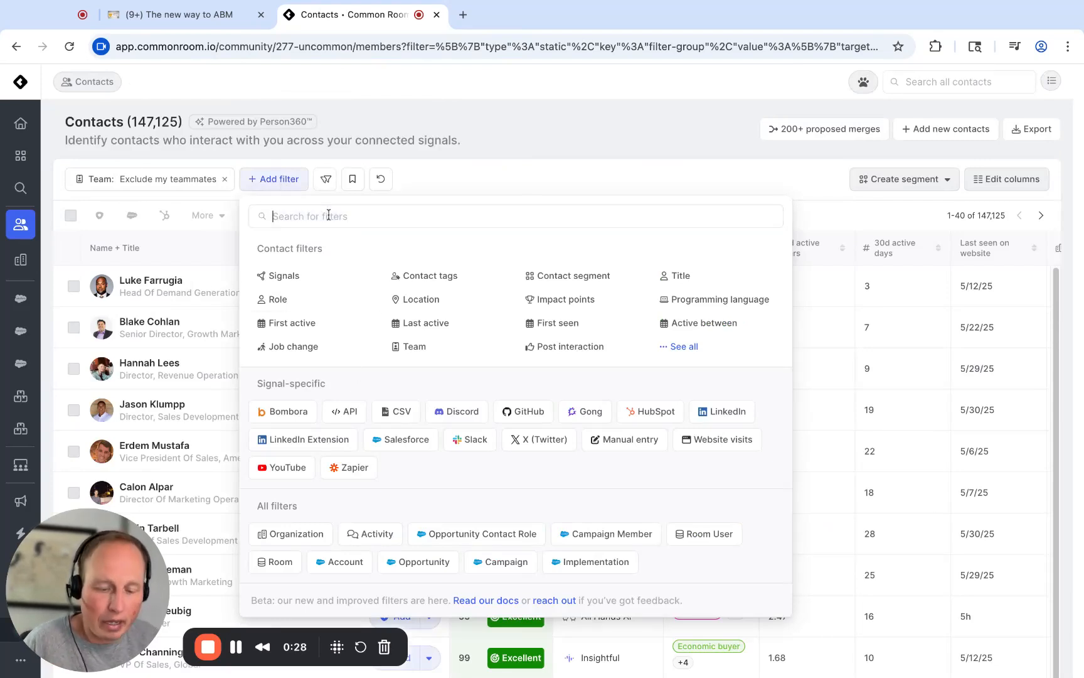
text(target)
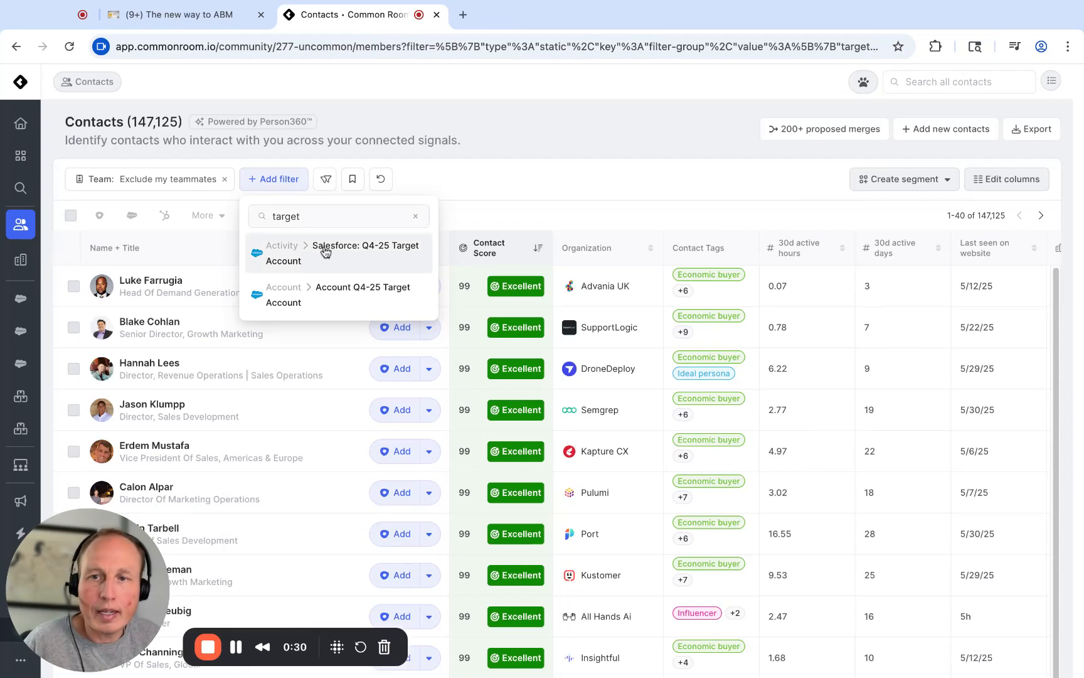
click(327, 255)
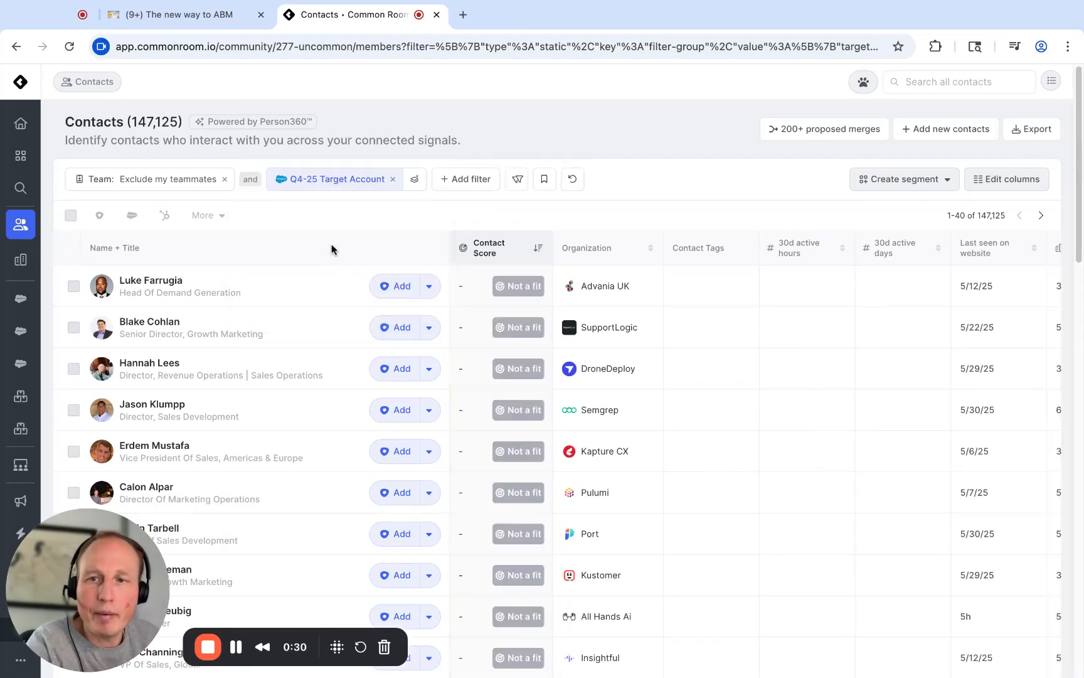
click(393, 313)
click(393, 336)
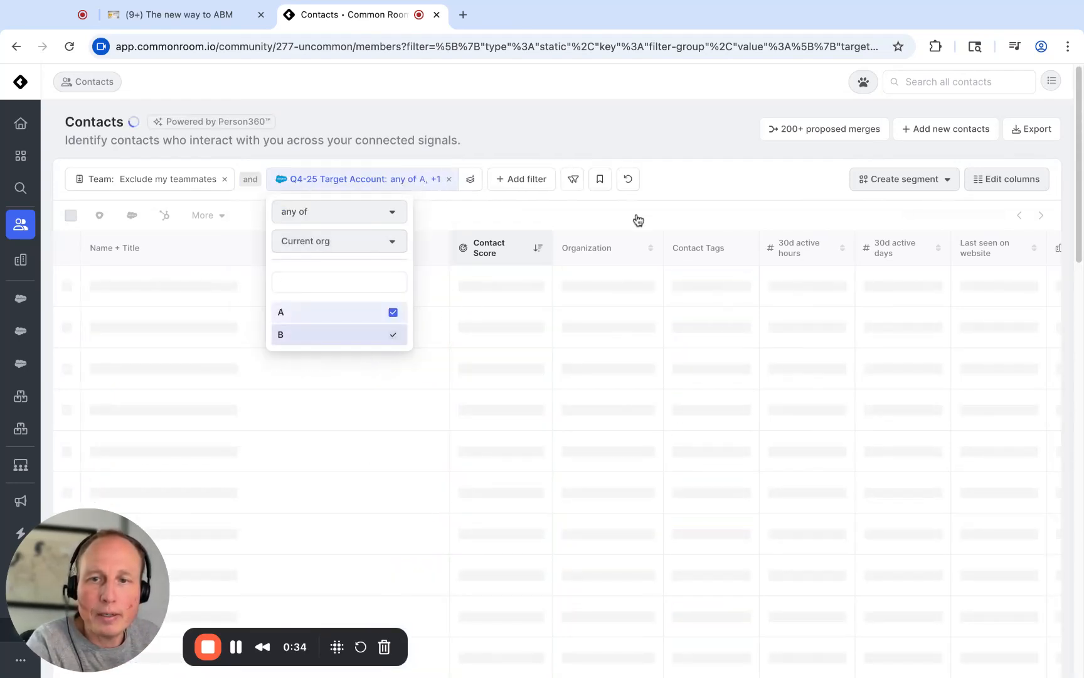
click(706, 184)
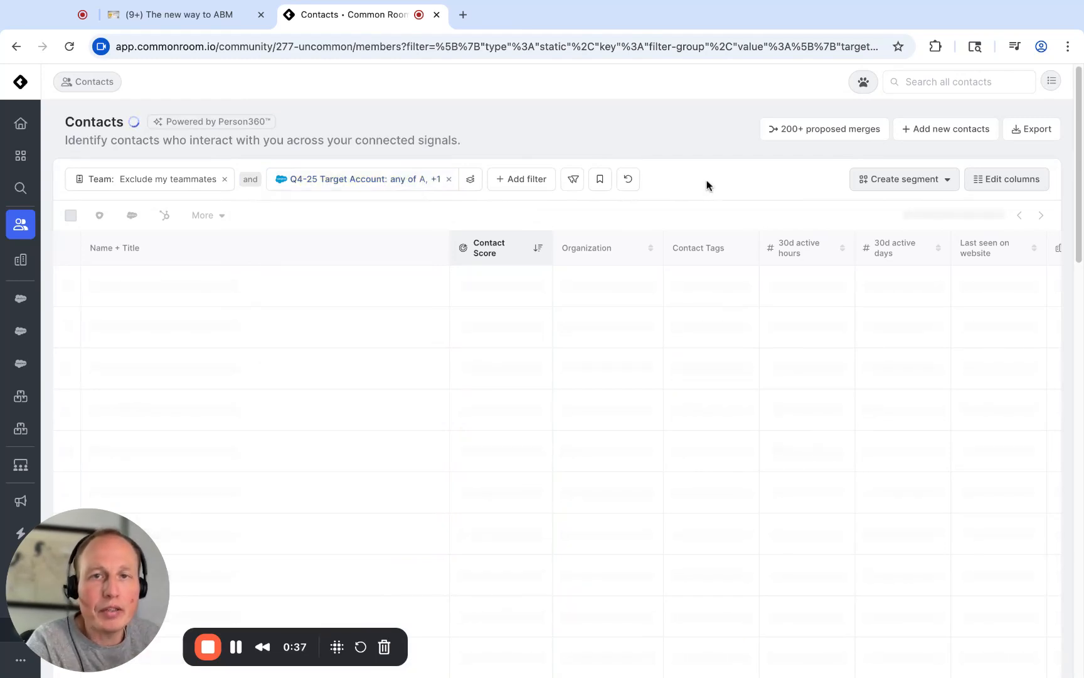
Step: Add a website visits filter for contacts with at least 5 pages visited in the last 28 days
click(520, 180)
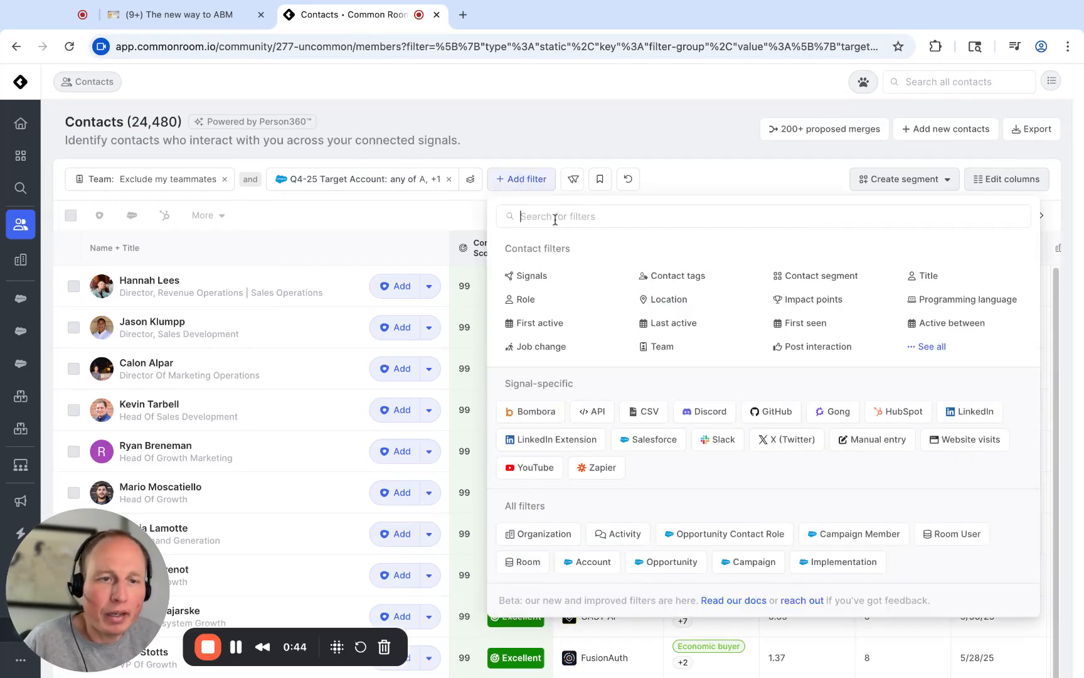
click(966, 440)
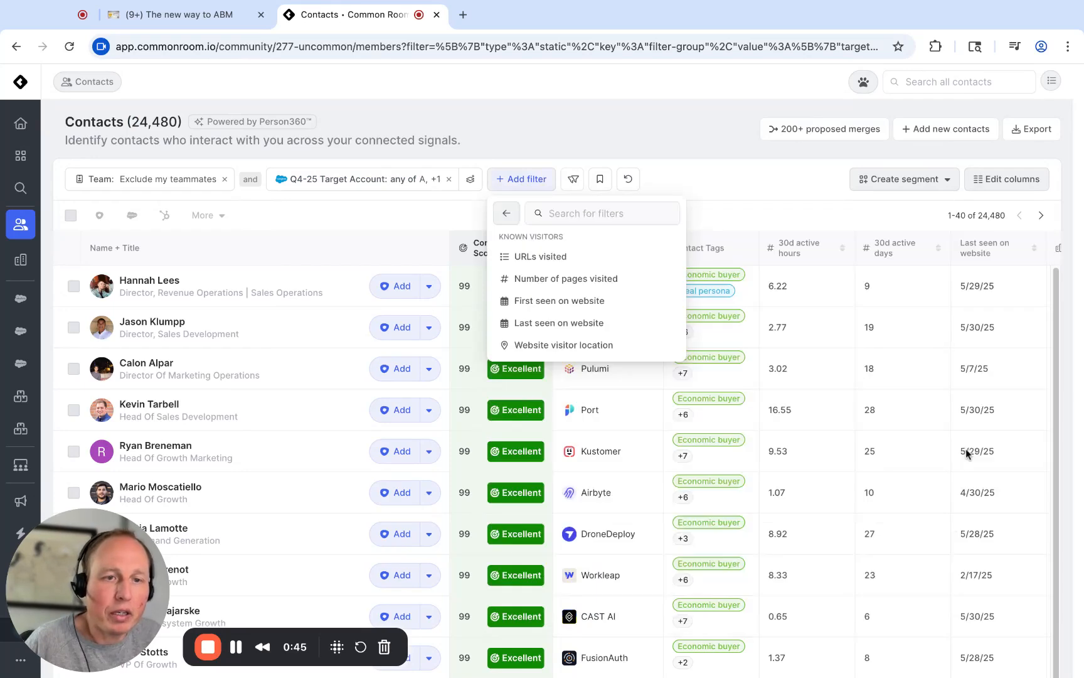
click(554, 285)
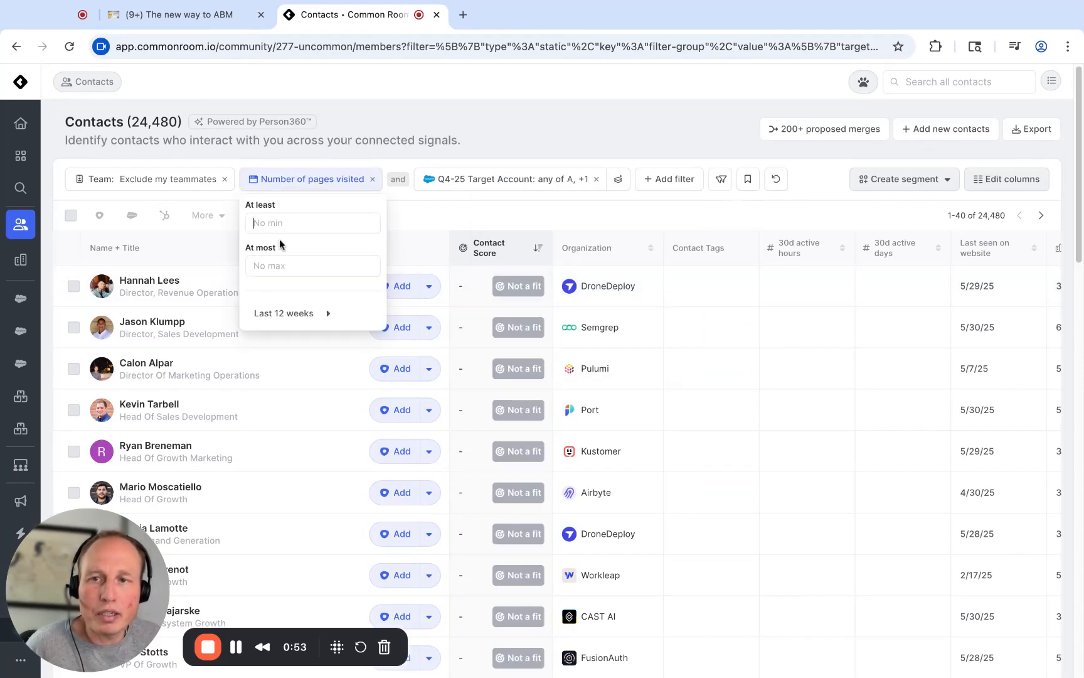
click(276, 224)
text(5)
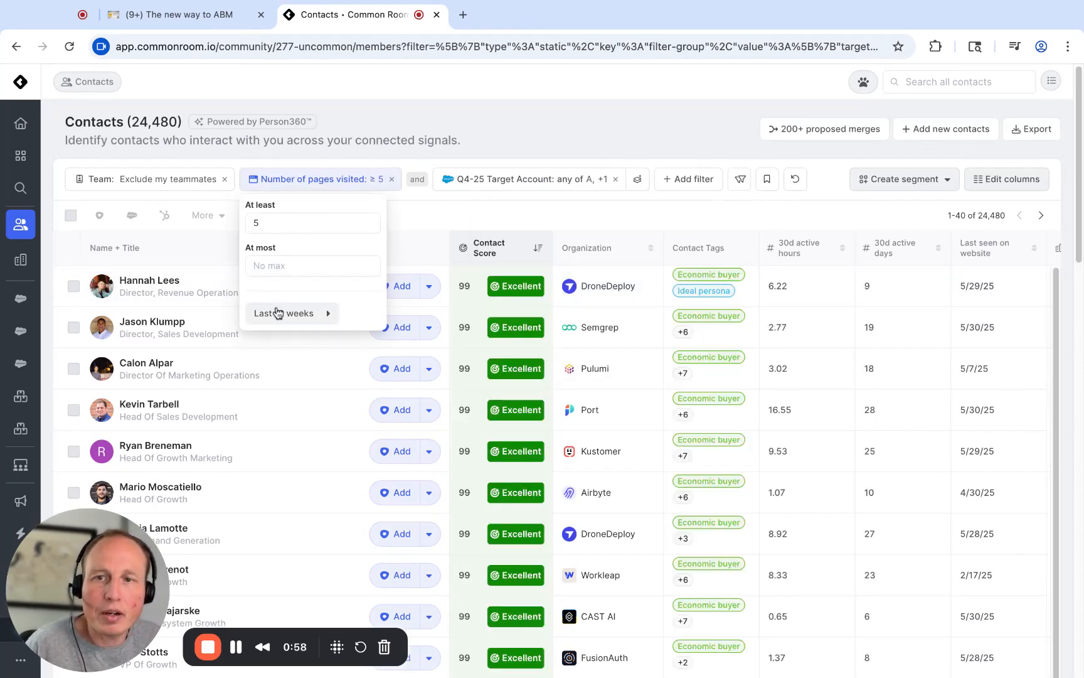
click(373, 312)
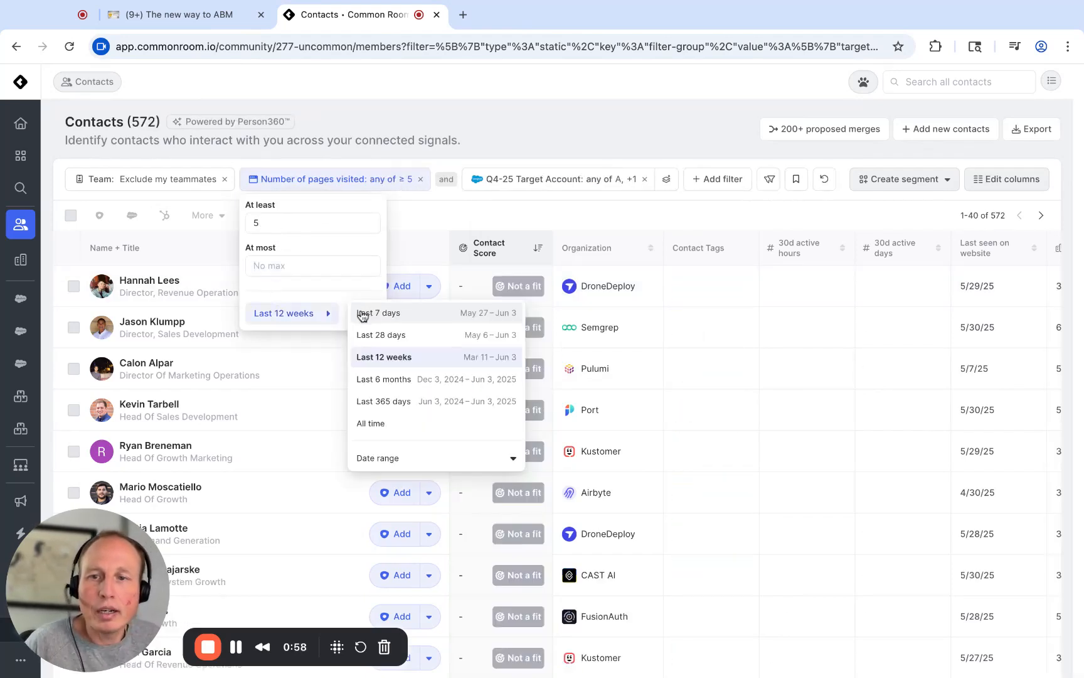
click(378, 342)
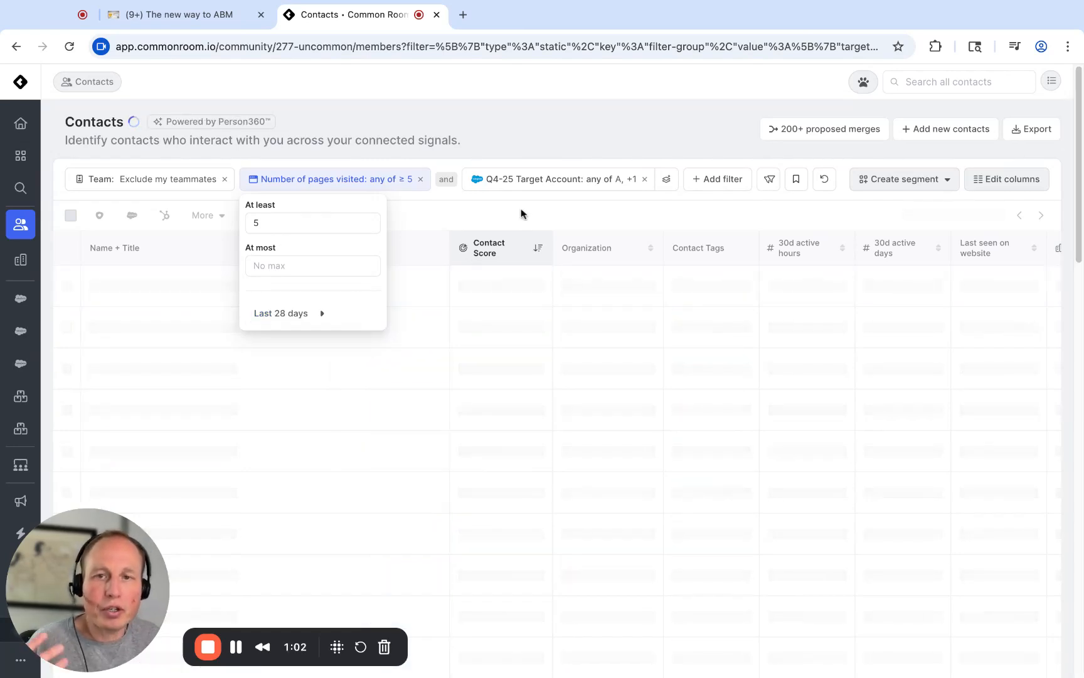
click(521, 214)
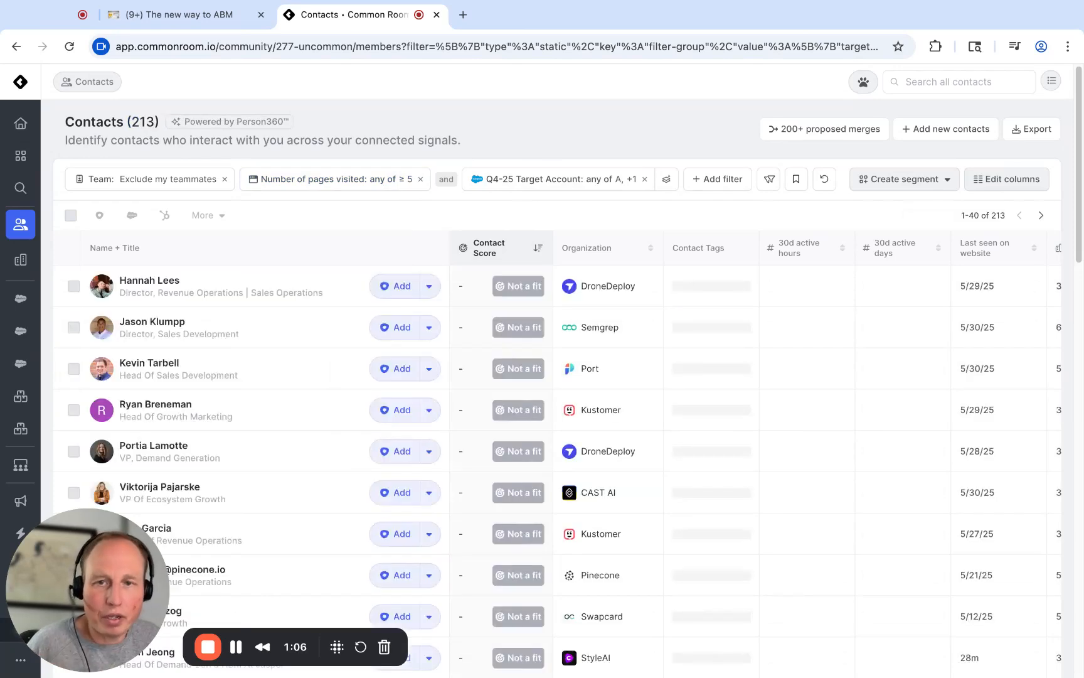
Step: Open the profile of the Director, Sales Development at Semgrep and review the overview and website visits
click(169, 339)
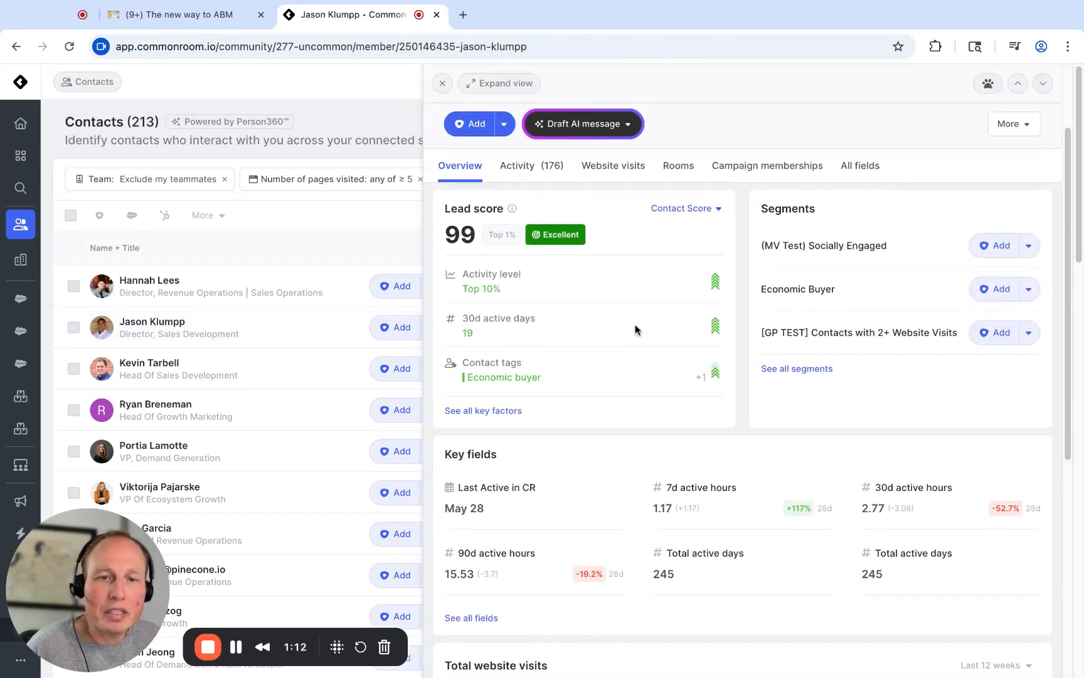
scroll(635, 328, down, 6)
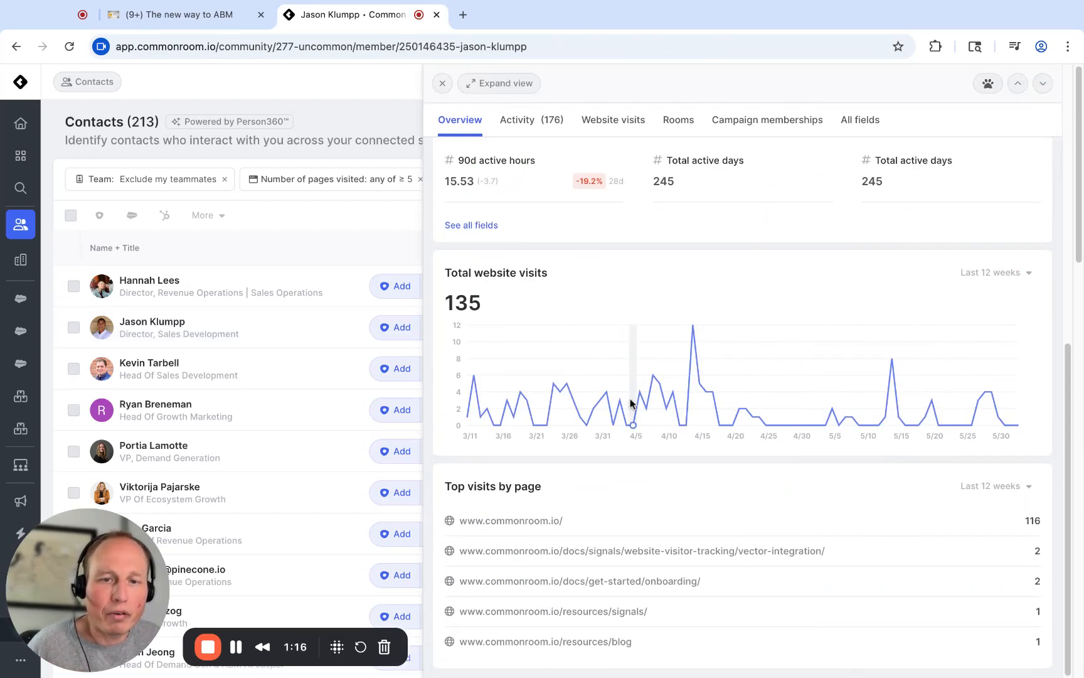
click(609, 120)
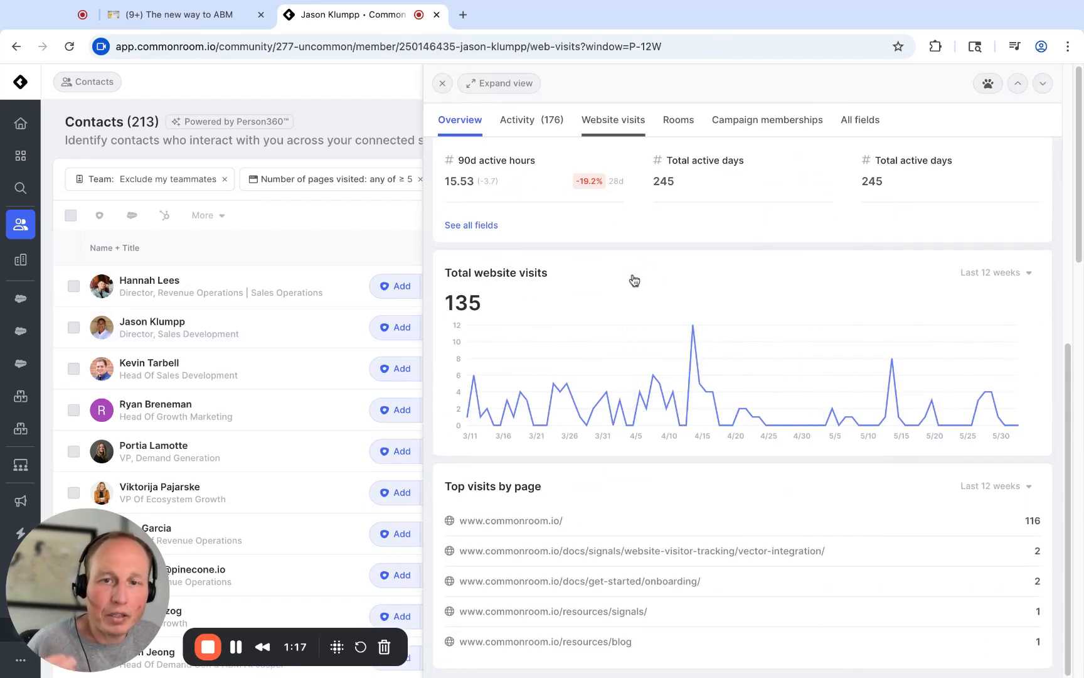
scroll(634, 295, up, 3)
scroll(633, 295, down, 3)
scroll(546, 175, up, 1)
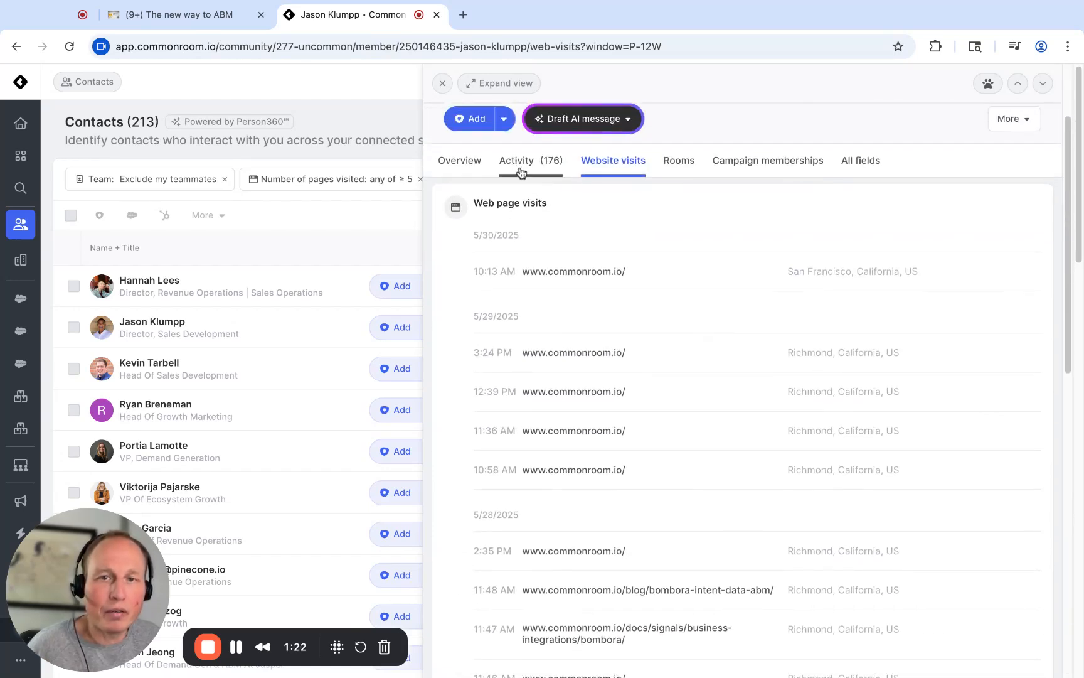
scroll(548, 182, up, 2)
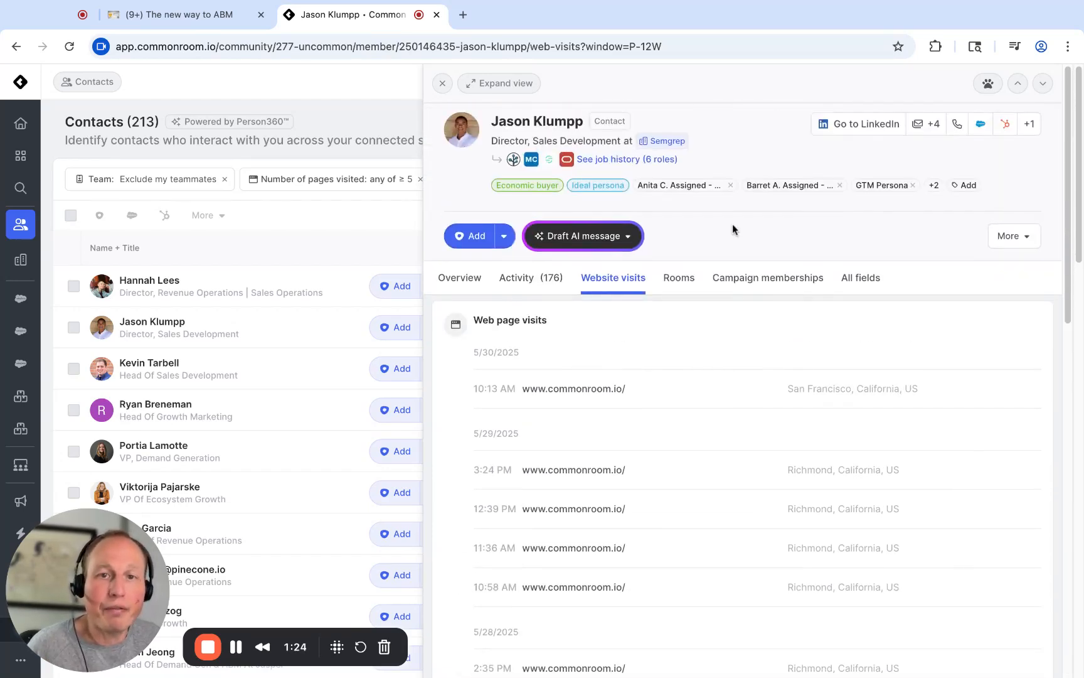
Step: Draft an AI message for this contact using the "The dynamic injection" snippet
click(601, 237)
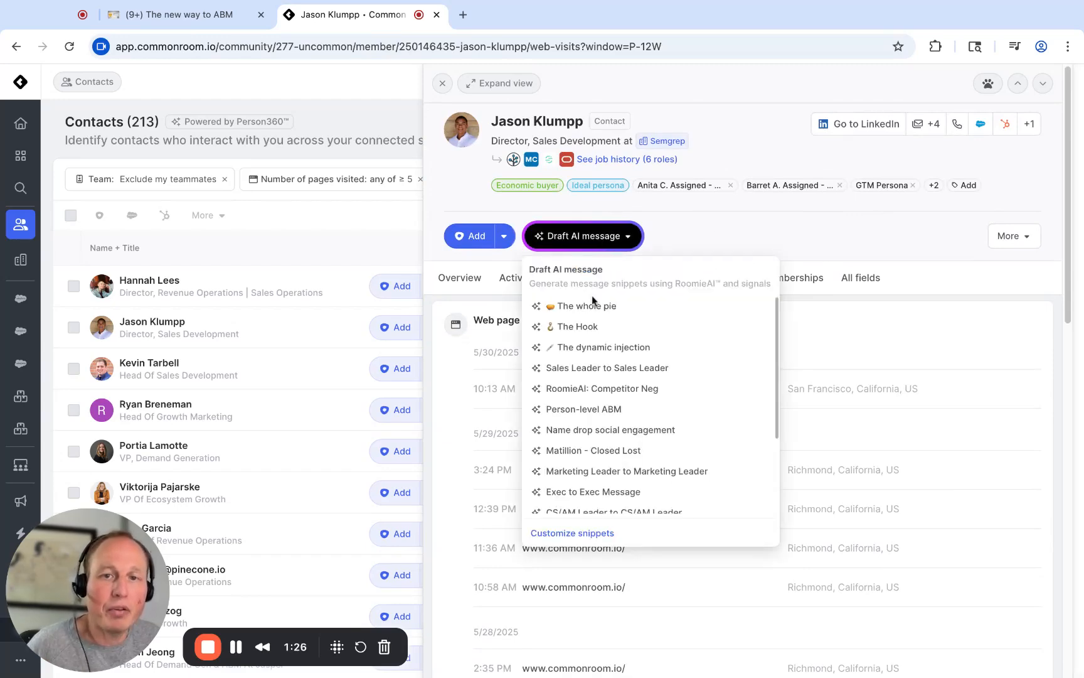
click(590, 350)
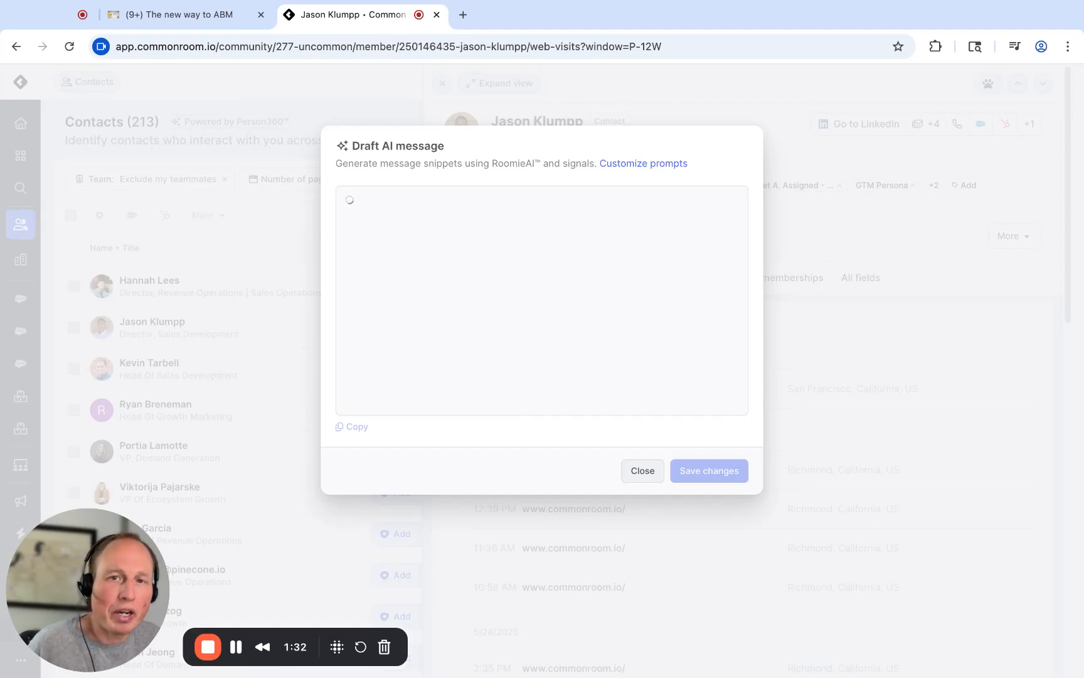
Step: Switch to the Notion page "The new way to ABM" and check off "Uncover the person behind dark funnel signals"
click(232, 19)
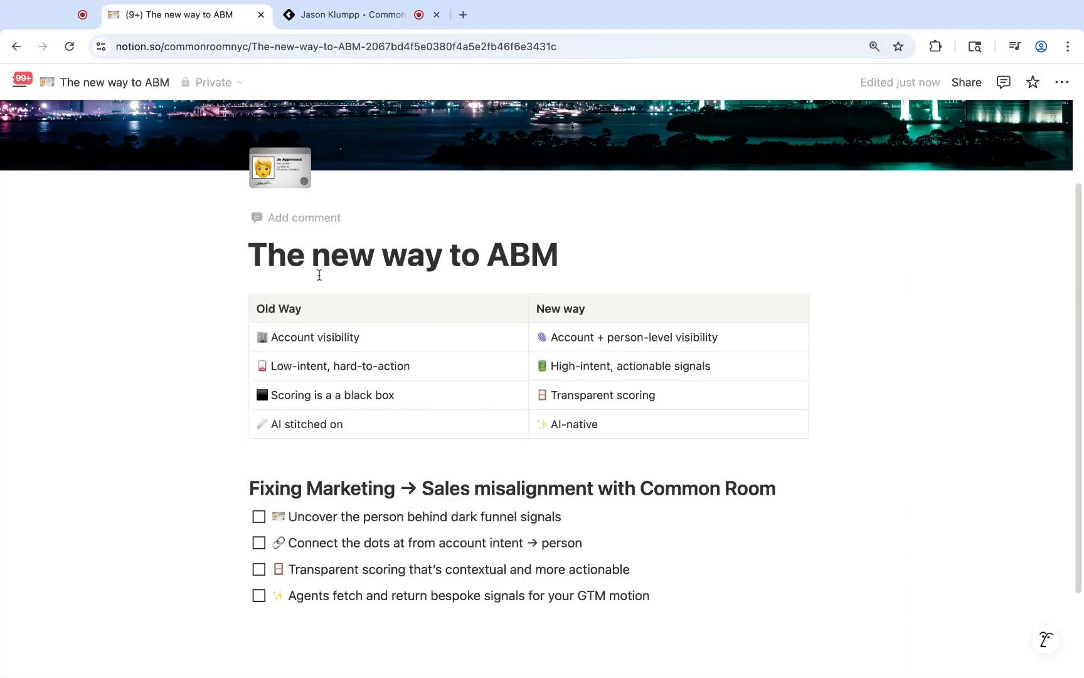
click(258, 517)
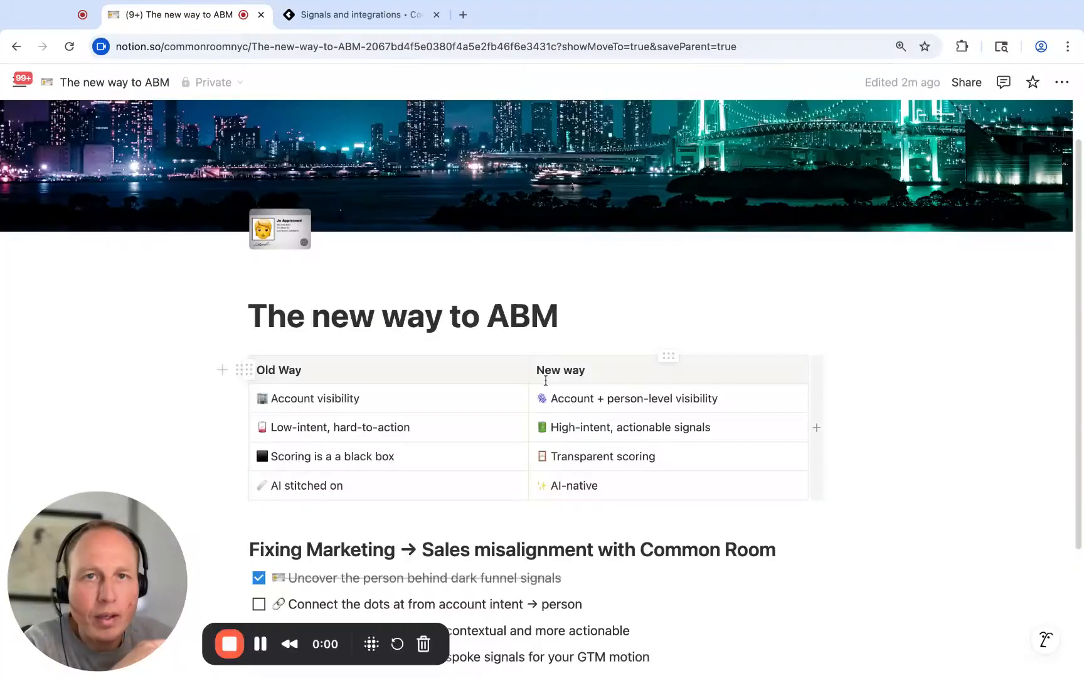
scroll(545, 380, down, 4)
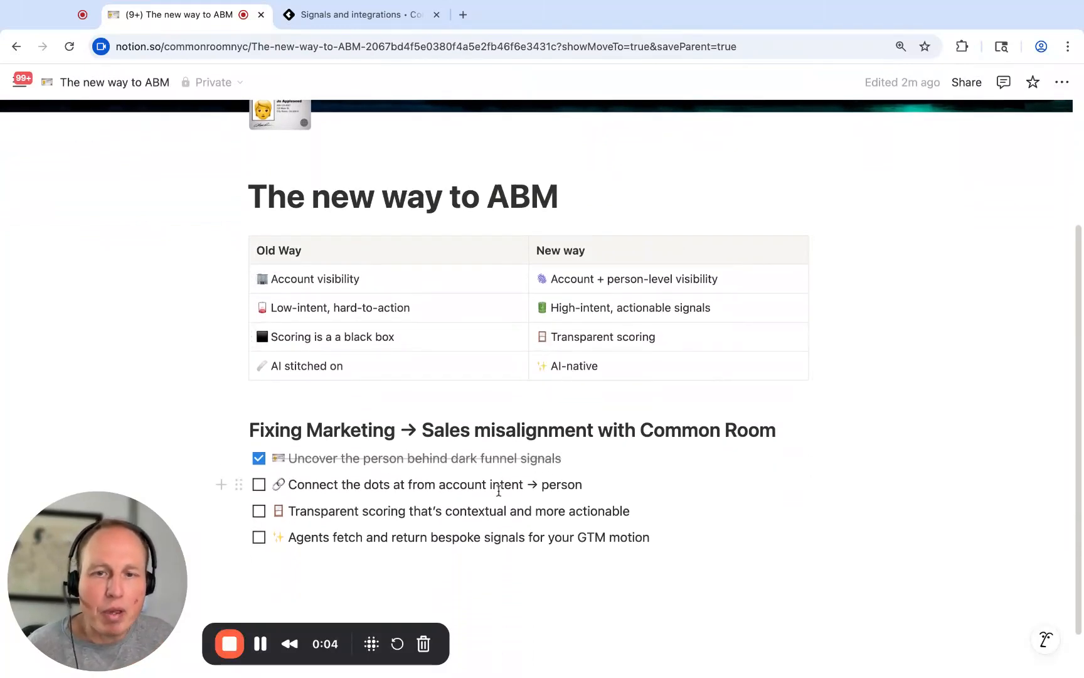
drag(448, 487, 512, 485)
click(515, 484)
click(593, 488)
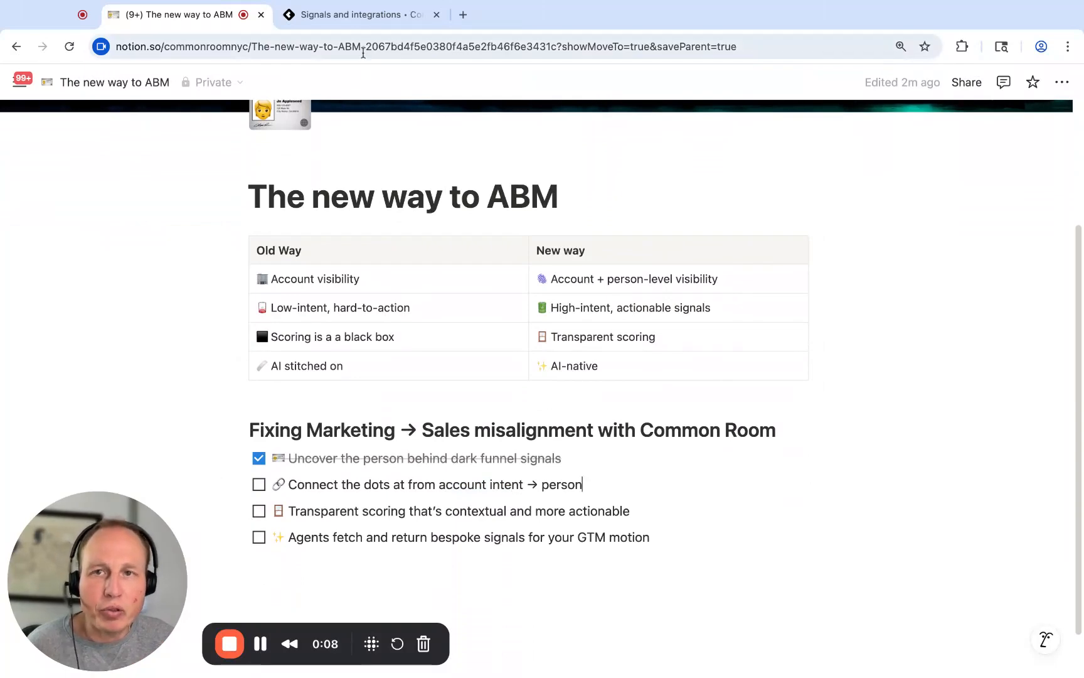
Step: Switch to Common Room, open the Bombora integration settings and examine the selected intent topics
click(364, 18)
scroll(338, 403, down, 5)
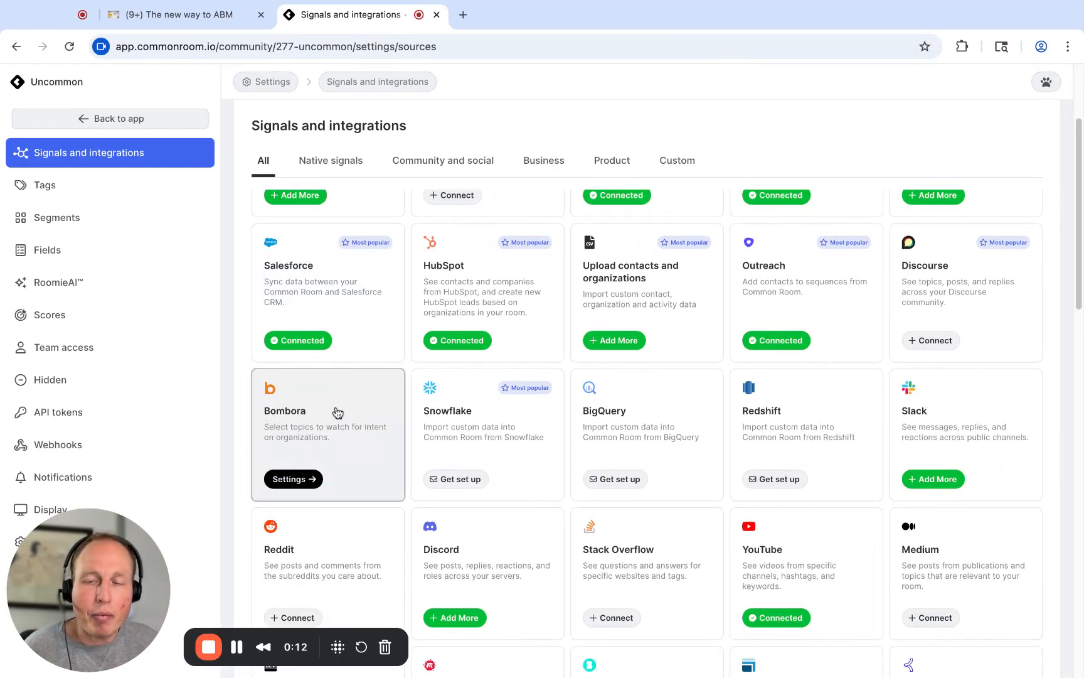
click(338, 412)
scroll(625, 283, down, 2)
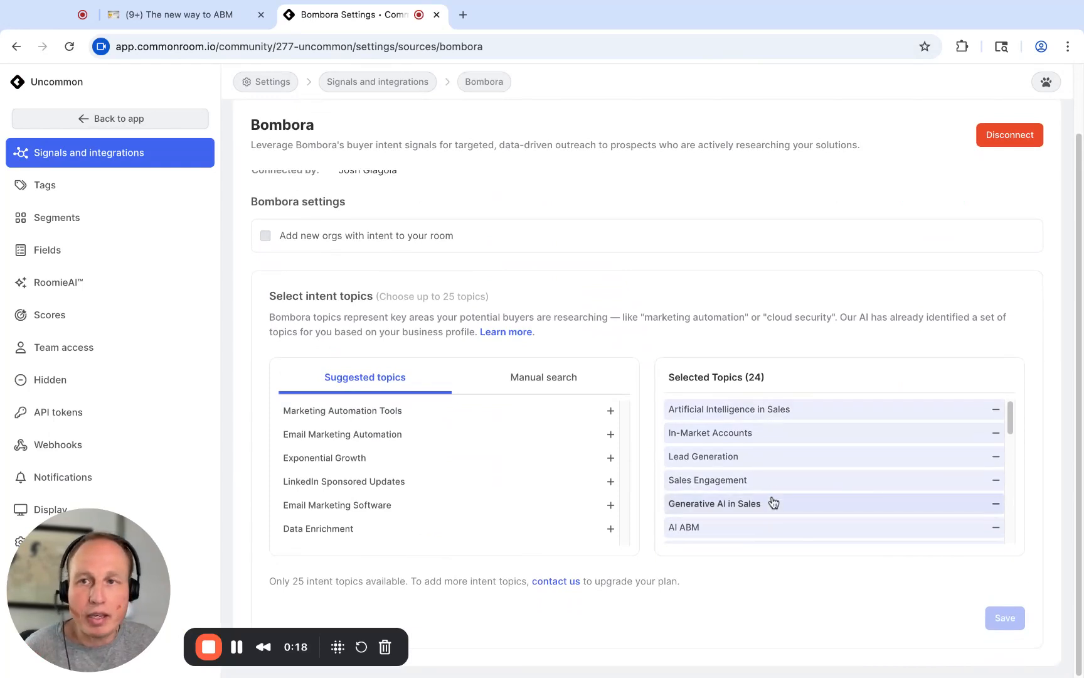
Step: Leave the settings and filter the target-account organizations by Bombora surging topics: Account-Based Sales Development (ABSD) and the "Account-Based Exp..." topic
click(155, 123)
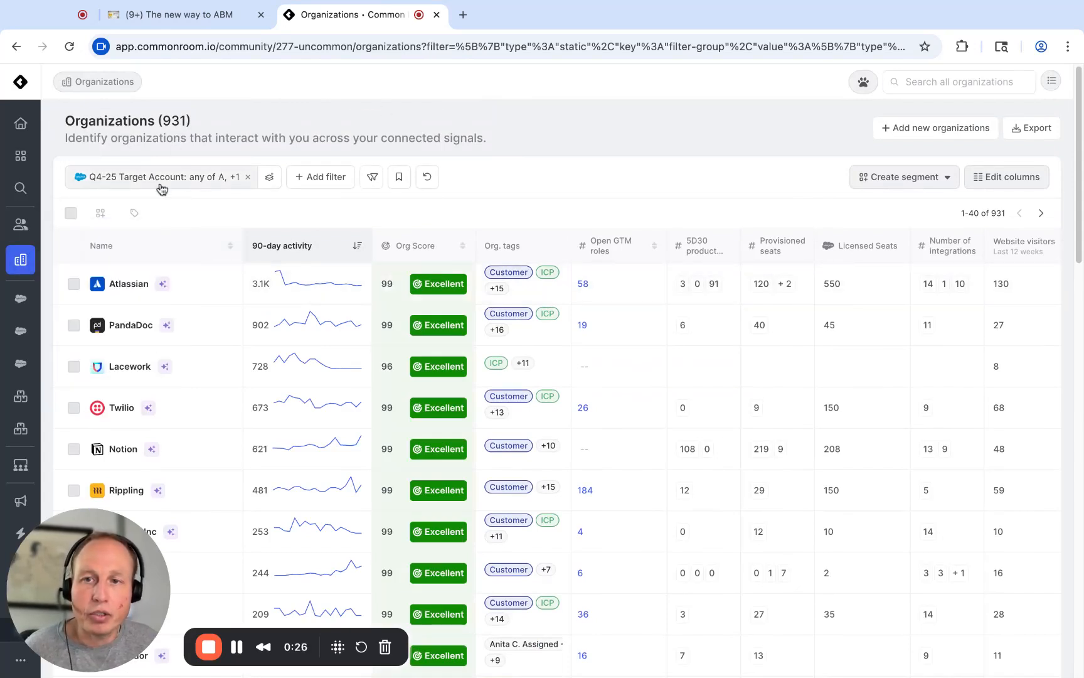
click(329, 184)
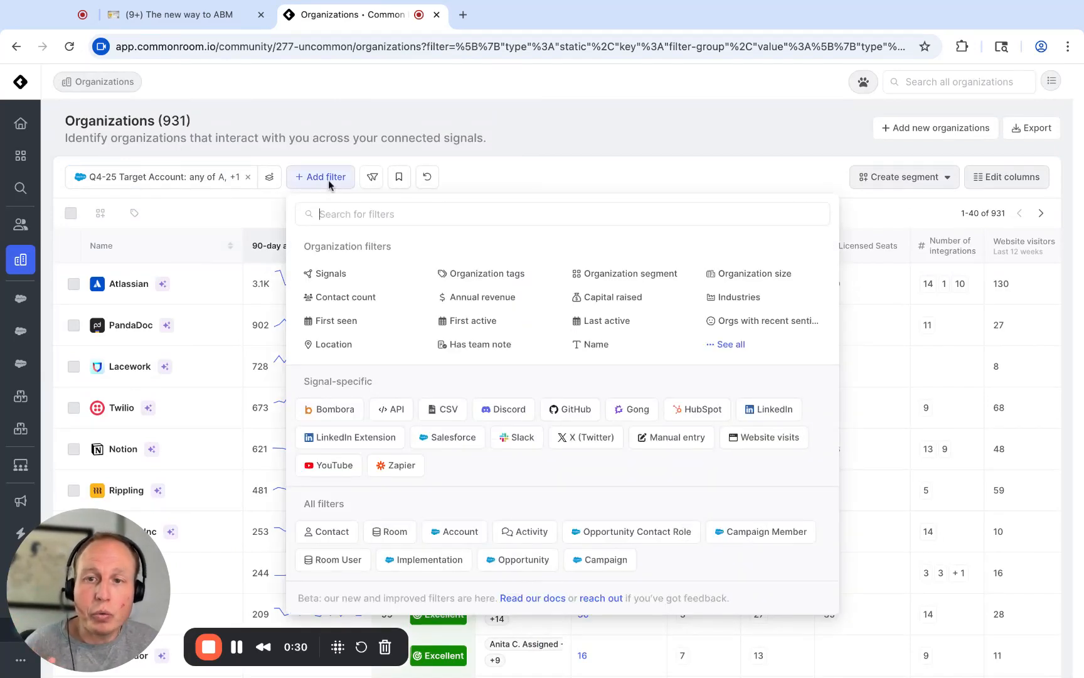
click(332, 408)
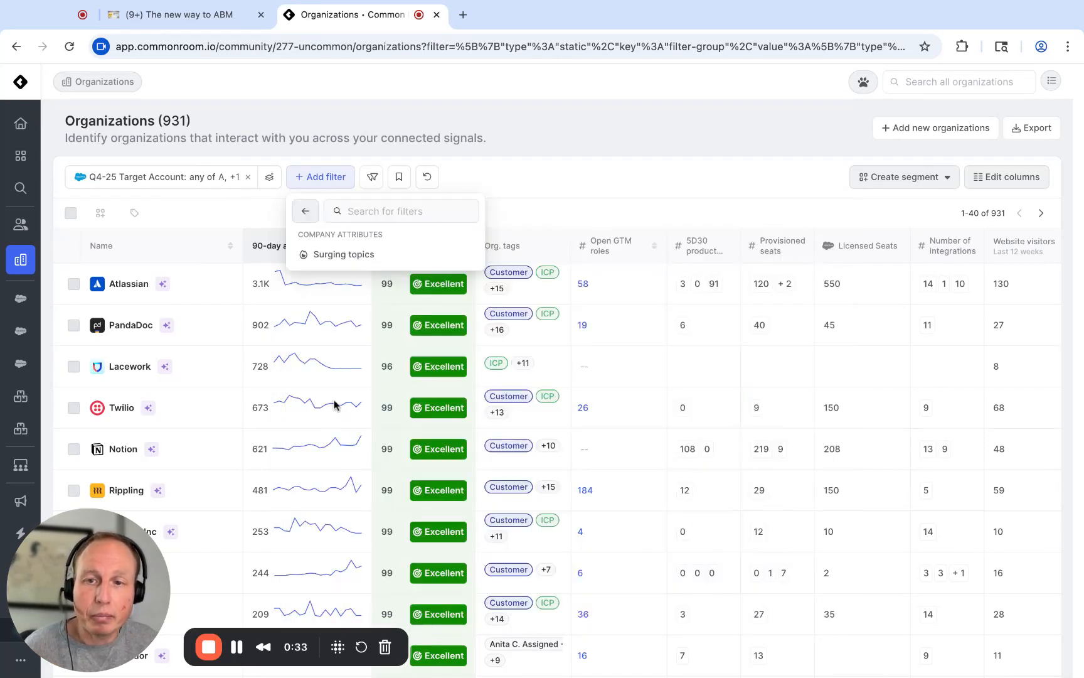
click(338, 259)
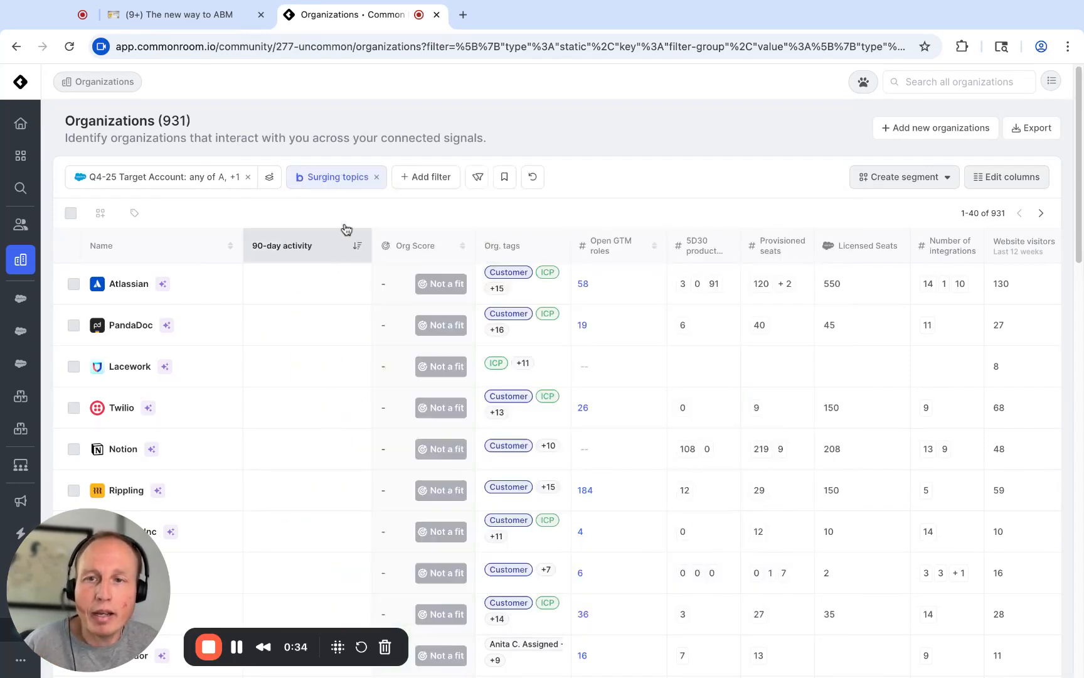
text(acc)
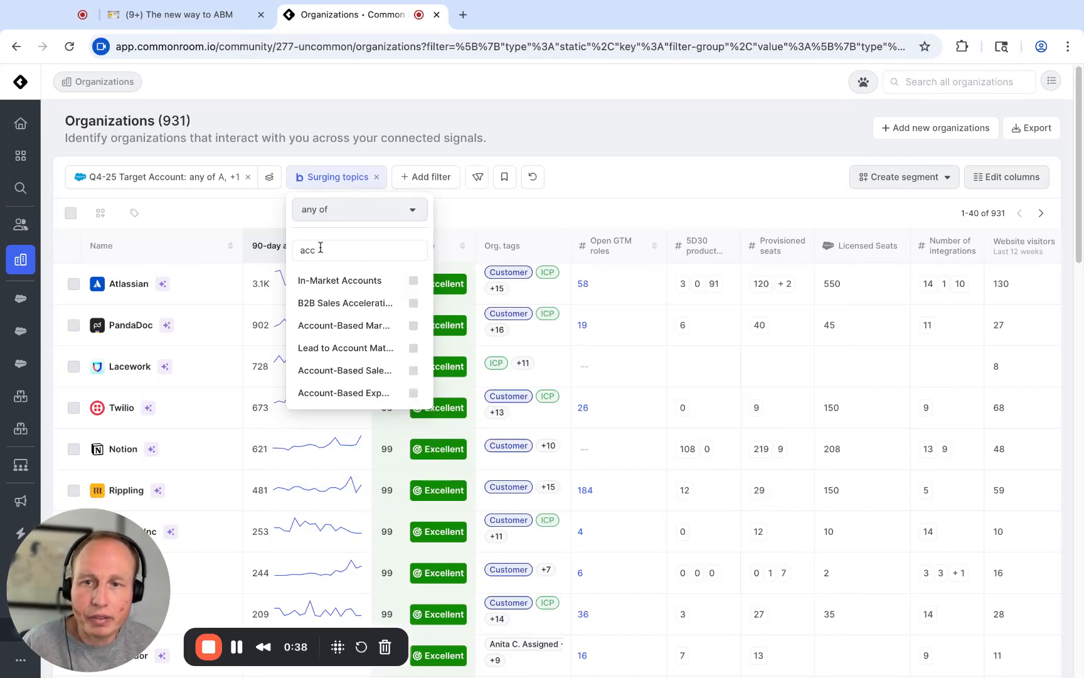
click(332, 371)
click(345, 393)
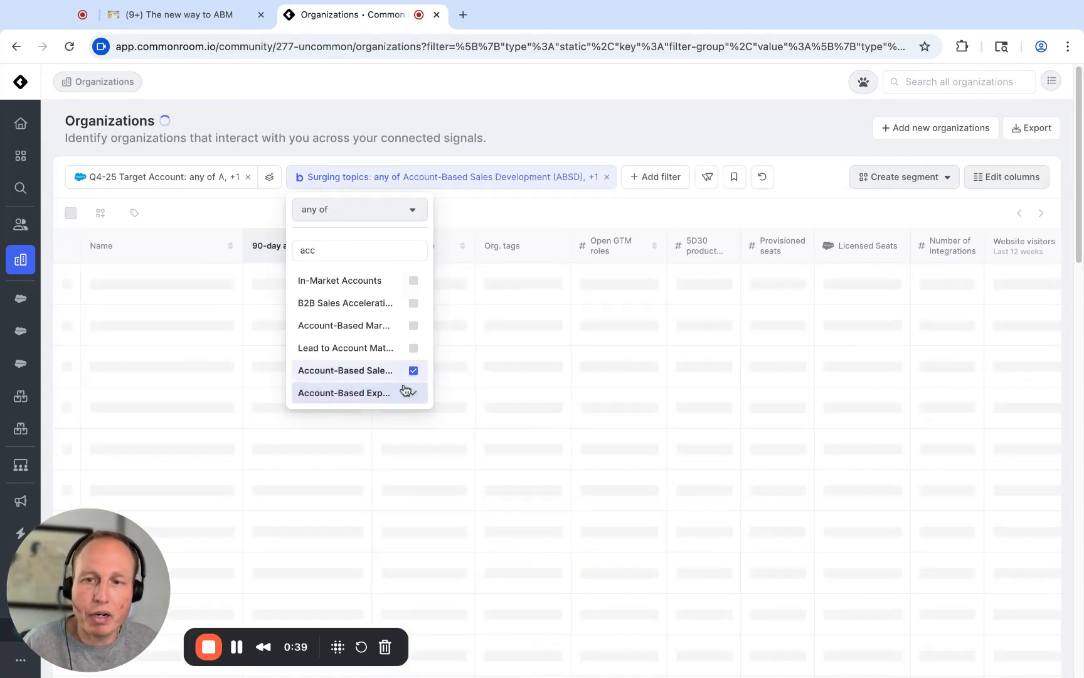
click(641, 113)
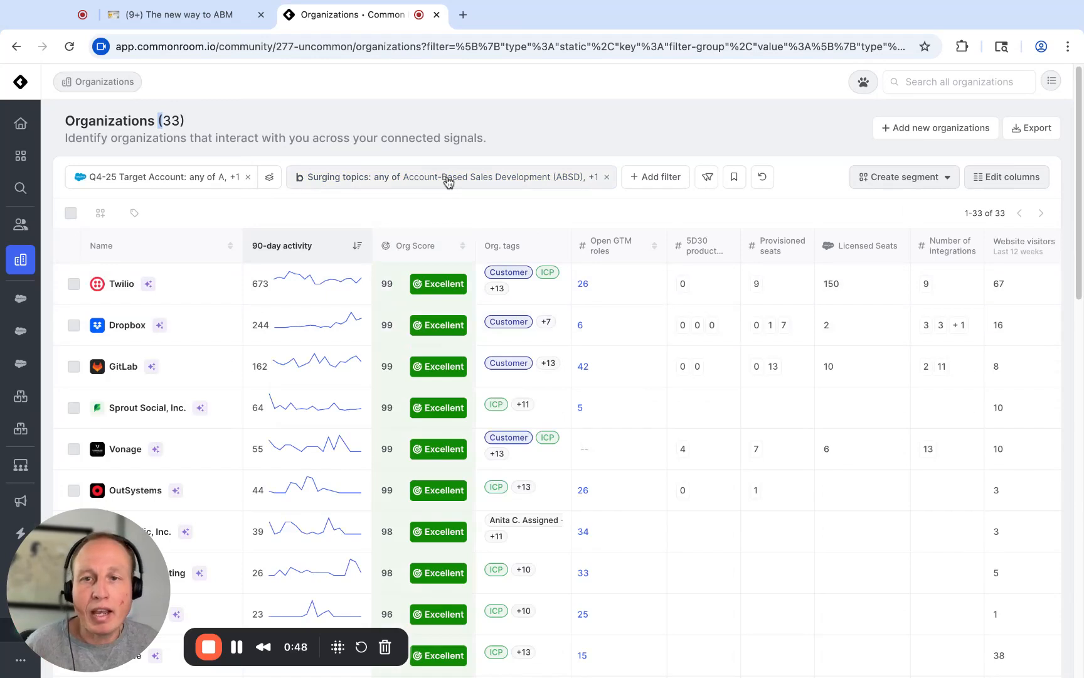
Step: Open the Twilio organization from the filtered list and look through its current-employee contacts
click(120, 285)
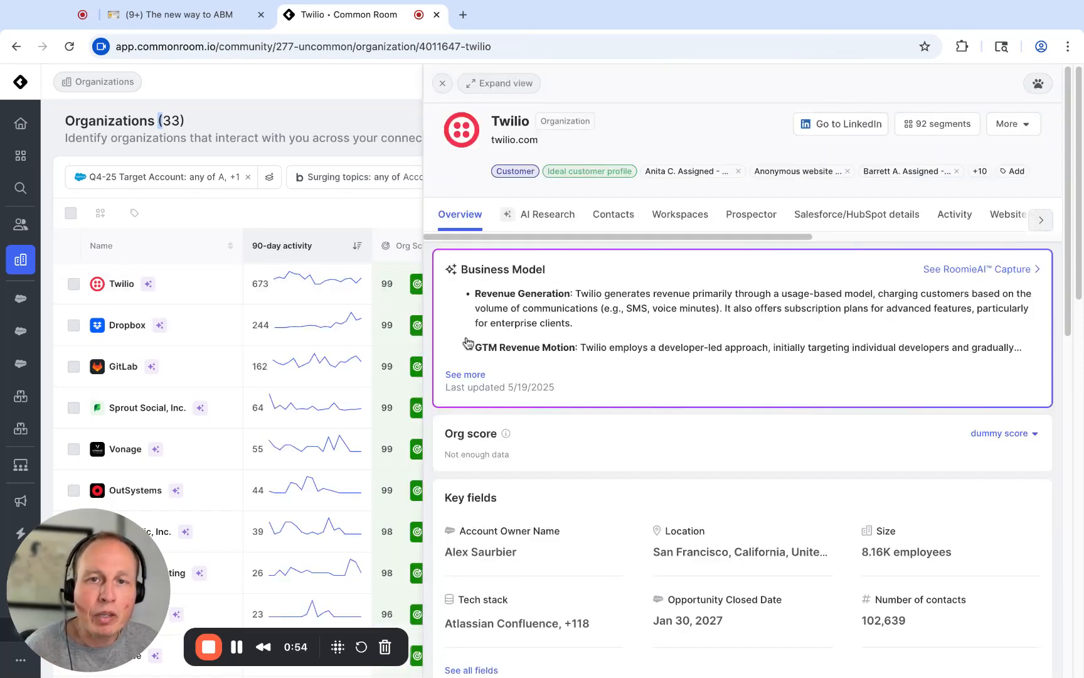
click(609, 217)
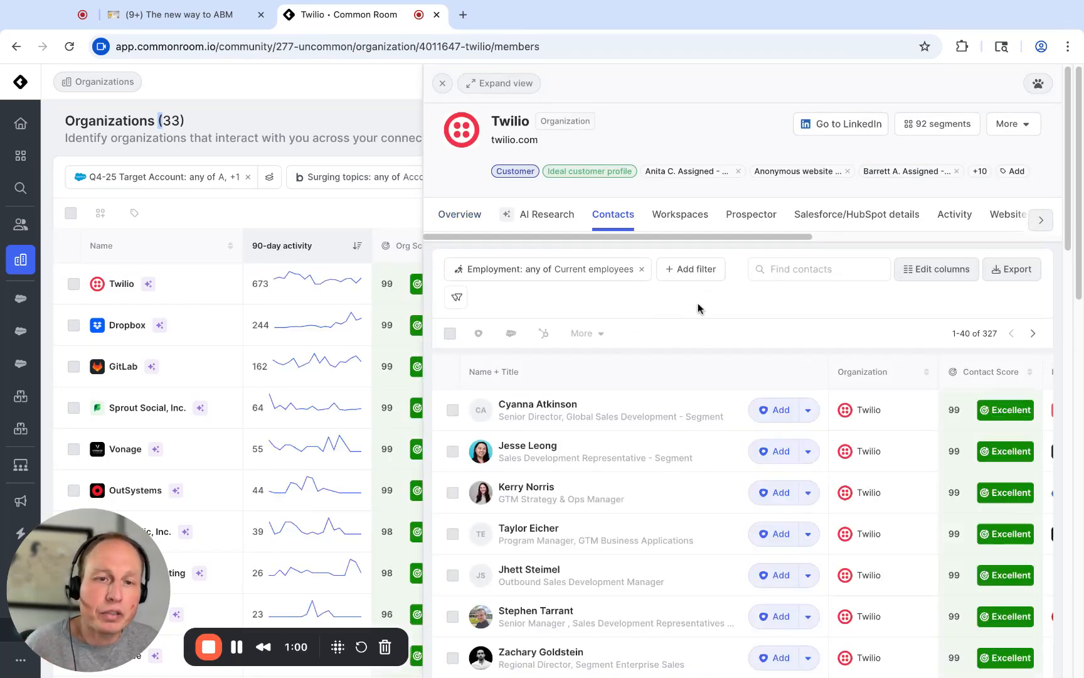
scroll(700, 310, down, 1)
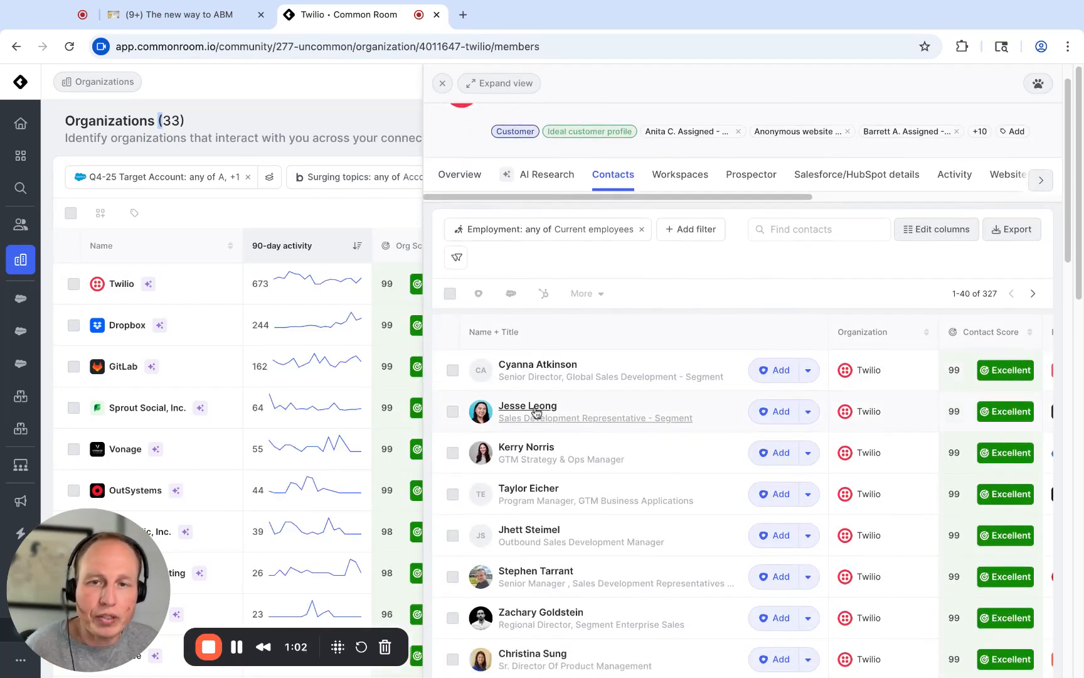
Step: Open the profile of Twilio's Sales Development Representative - Segment and review the lead score, key fields and website visits
click(553, 426)
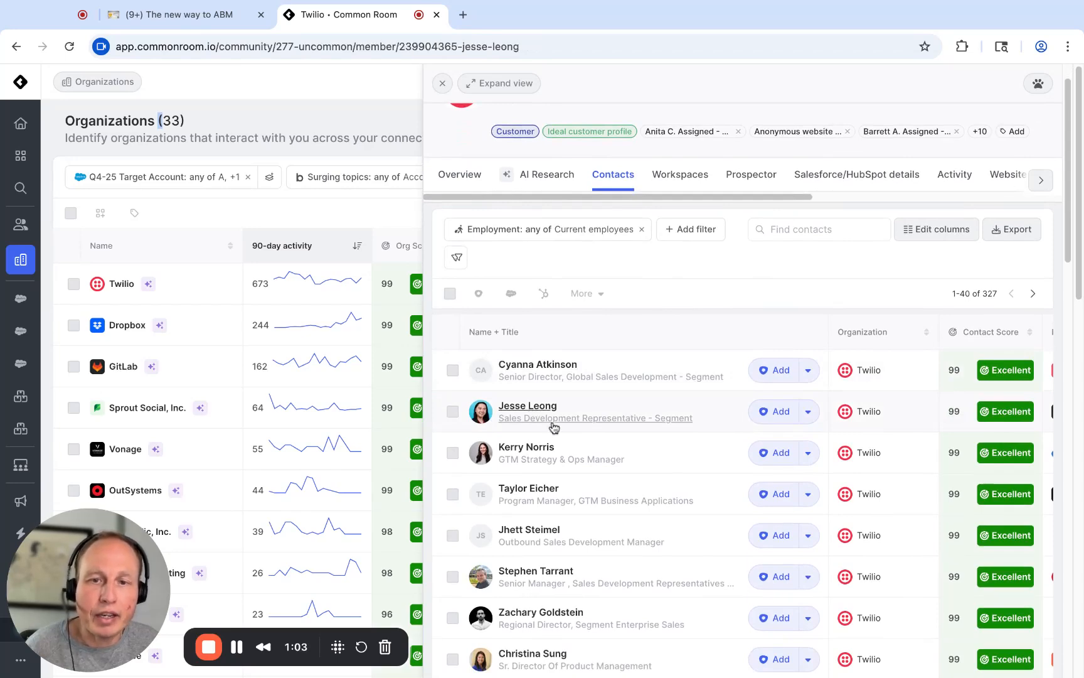
scroll(562, 420, down, 6)
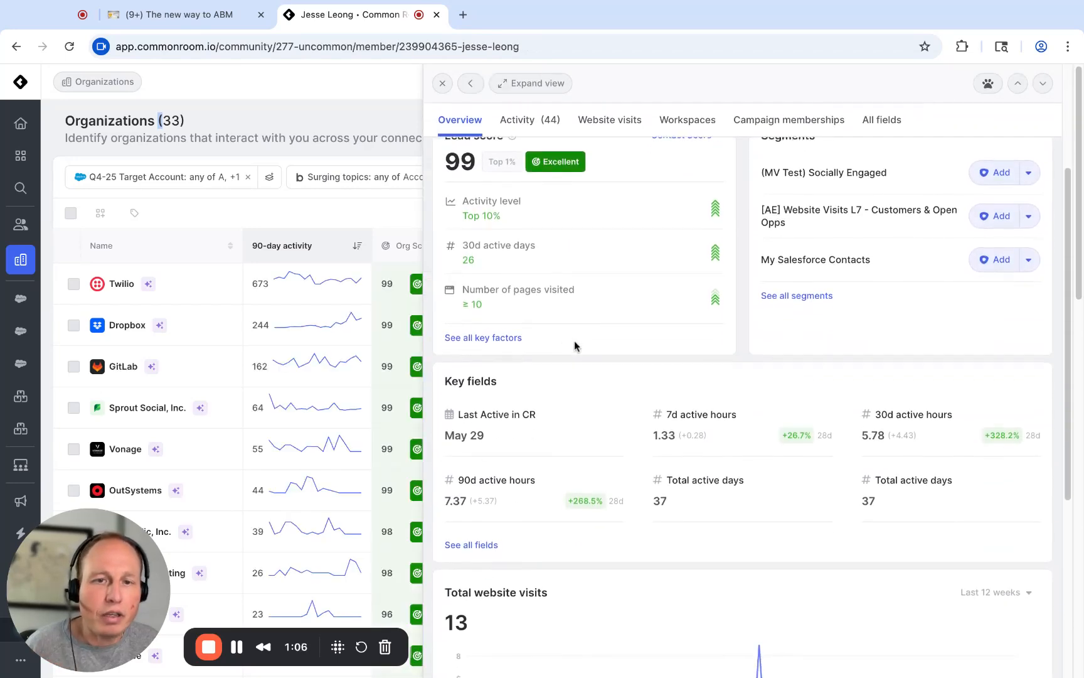
scroll(576, 348, down, 1)
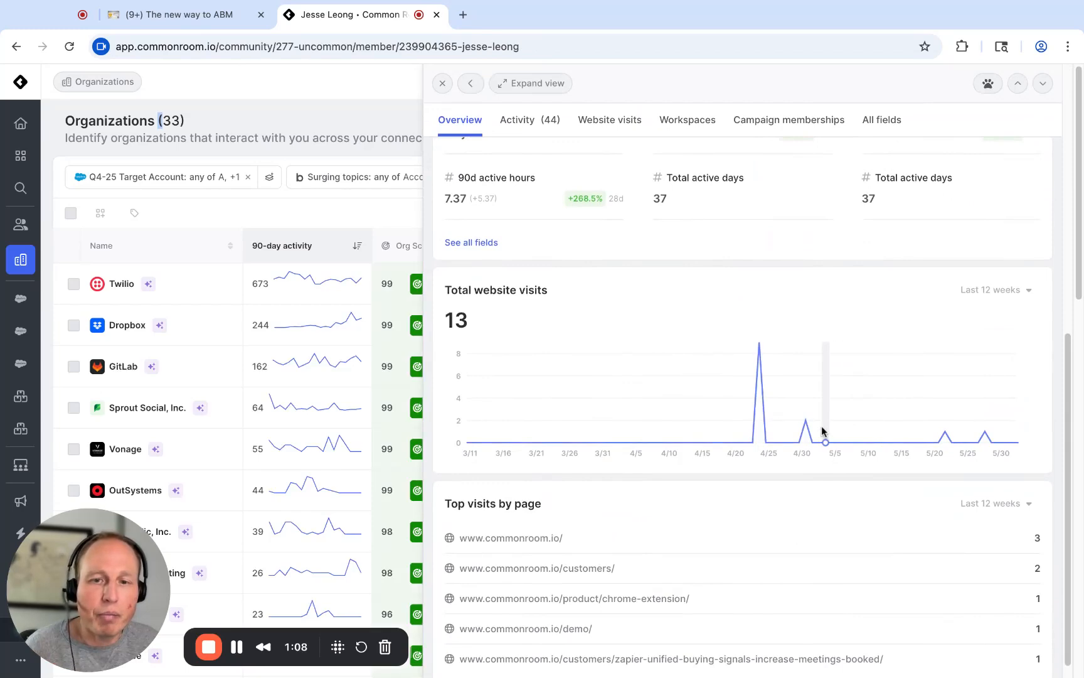
scroll(558, 292, up, 4)
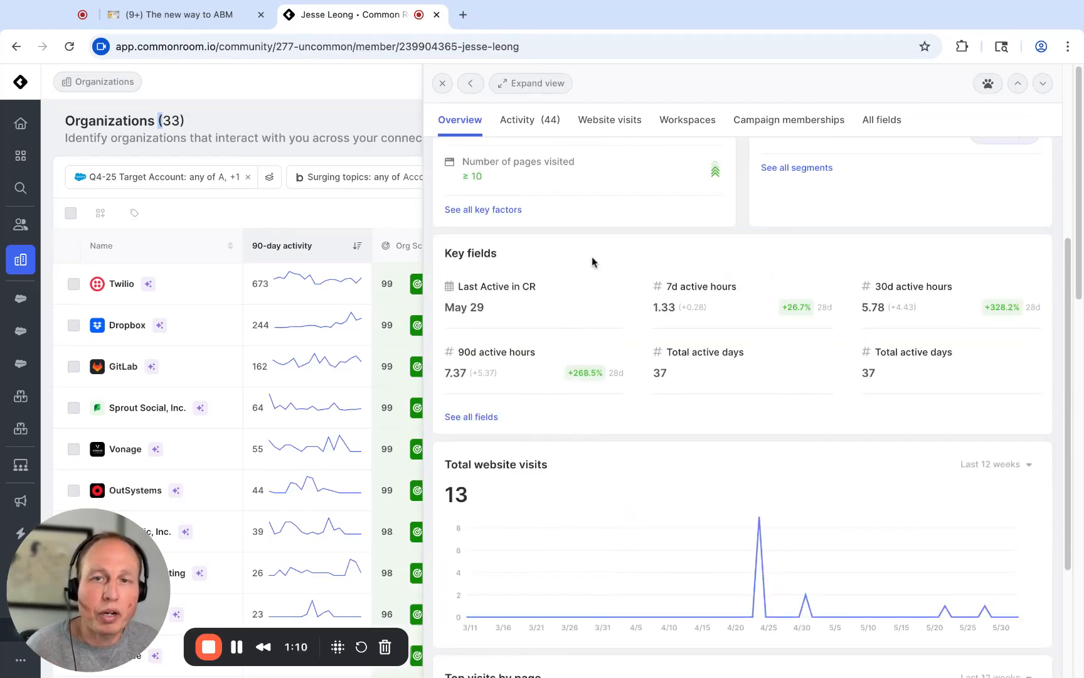
scroll(669, 232, up, 5)
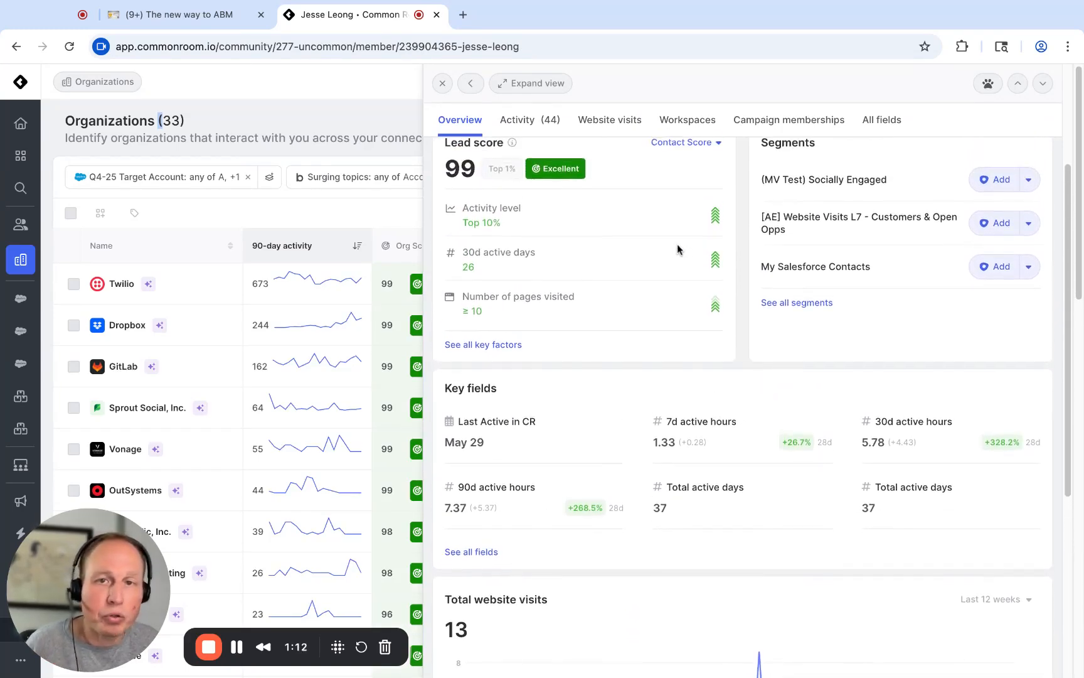
Step: Draft an AI message for this contact using the "Sales Leader to Sales Leader" snippet
scroll(677, 249, up, 1)
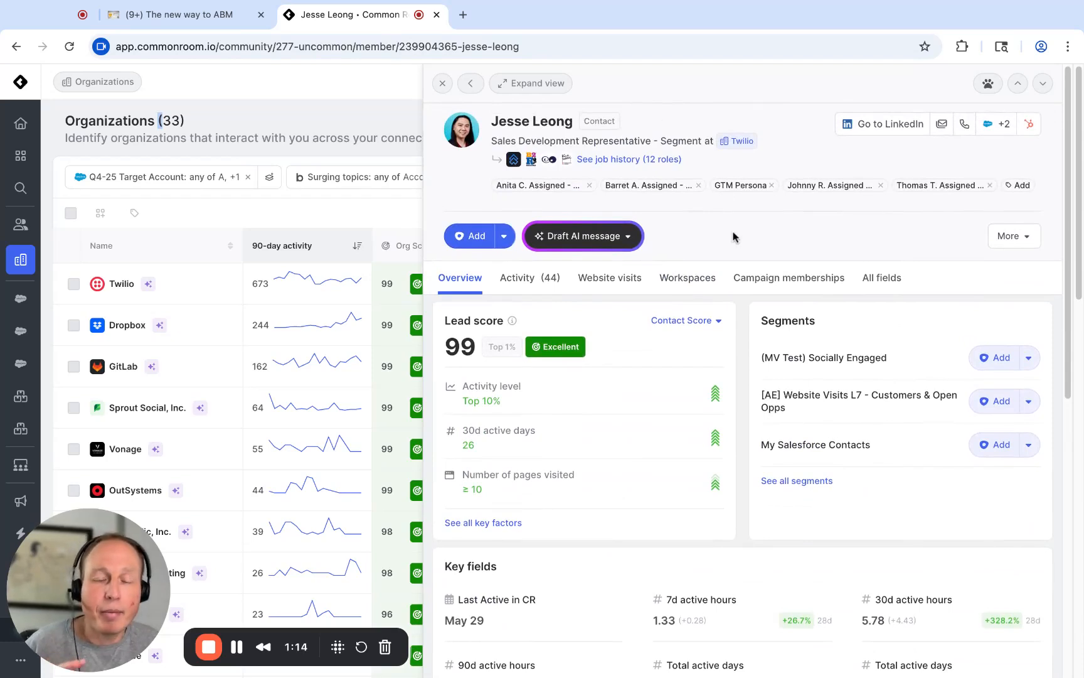
click(593, 238)
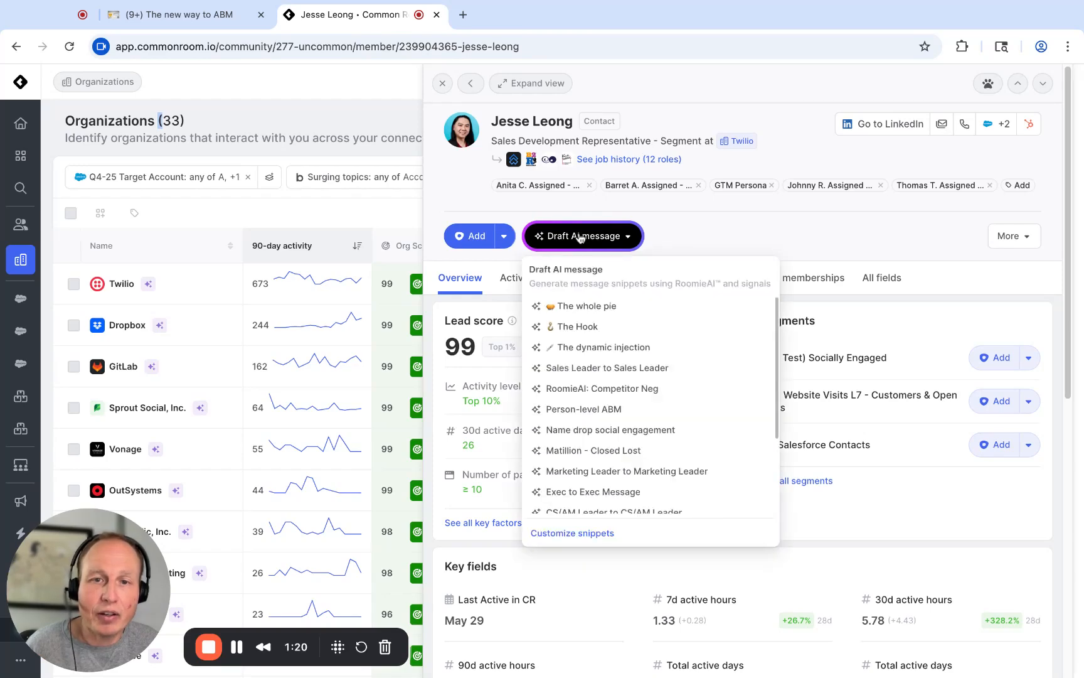
click(620, 369)
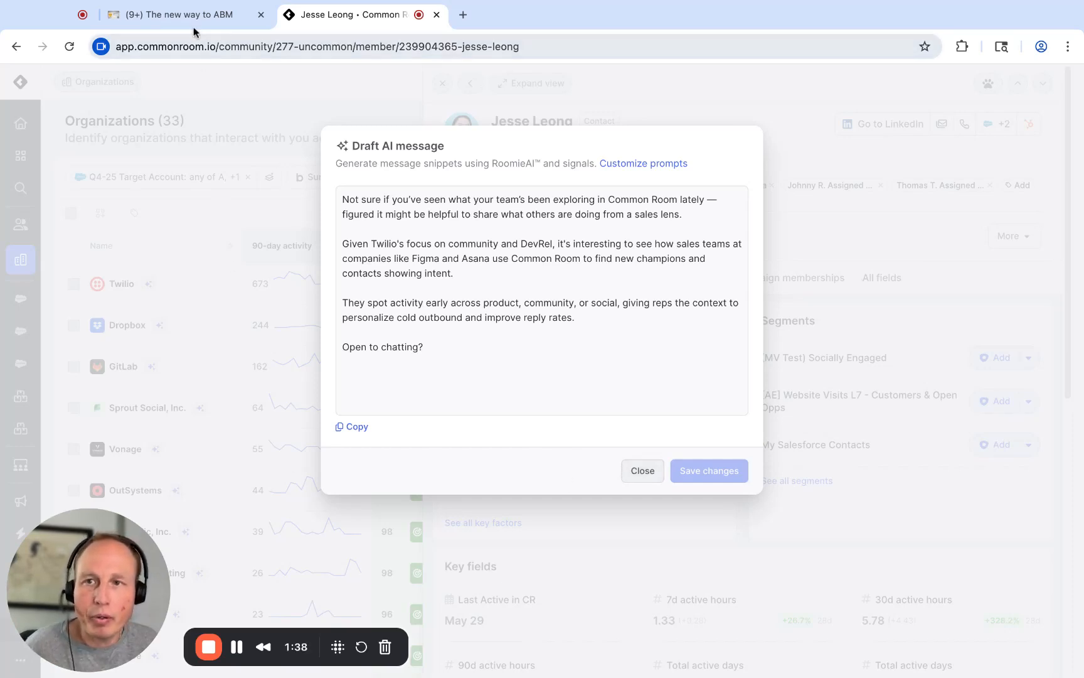
Step: Switch to the Notion page "The new way to ABM" and check off "Connect the dots at from account intent → person"
click(179, 14)
click(258, 484)
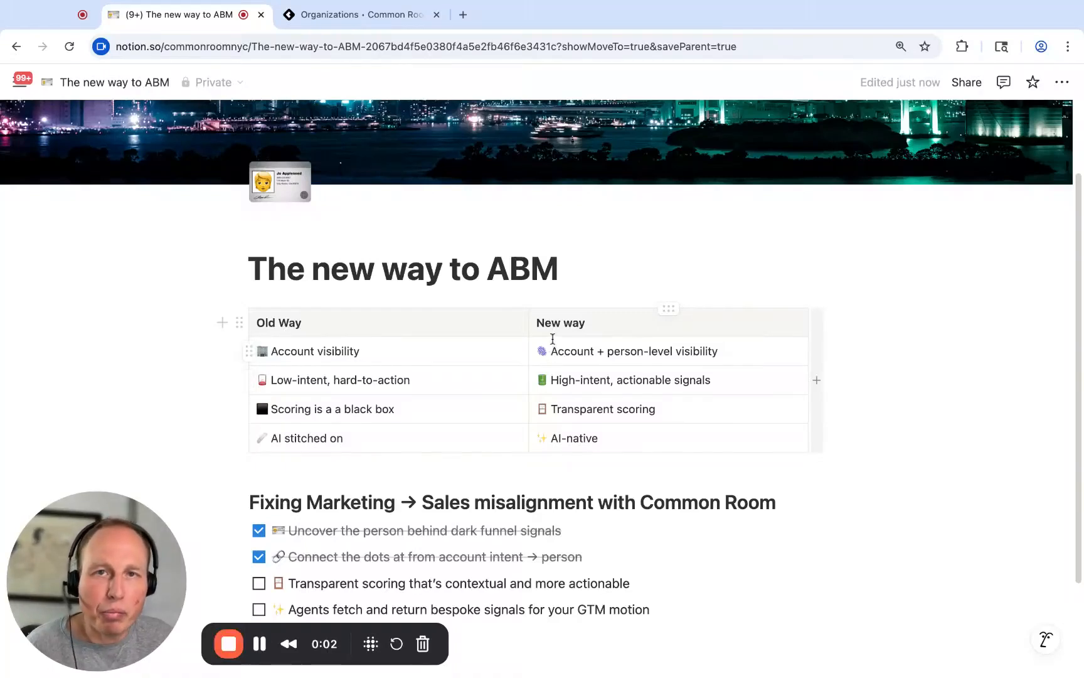
scroll(552, 339, down, 3)
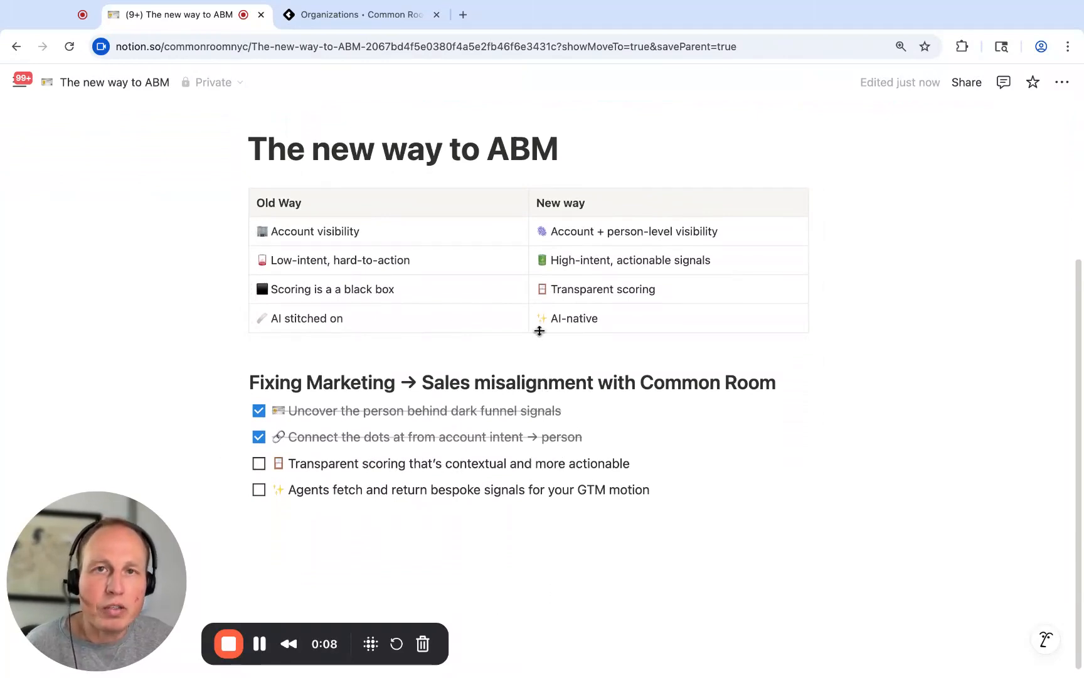
Step: Switch back to Common Room's organization list and examine the factors behind Twilio's Org Score
click(372, 22)
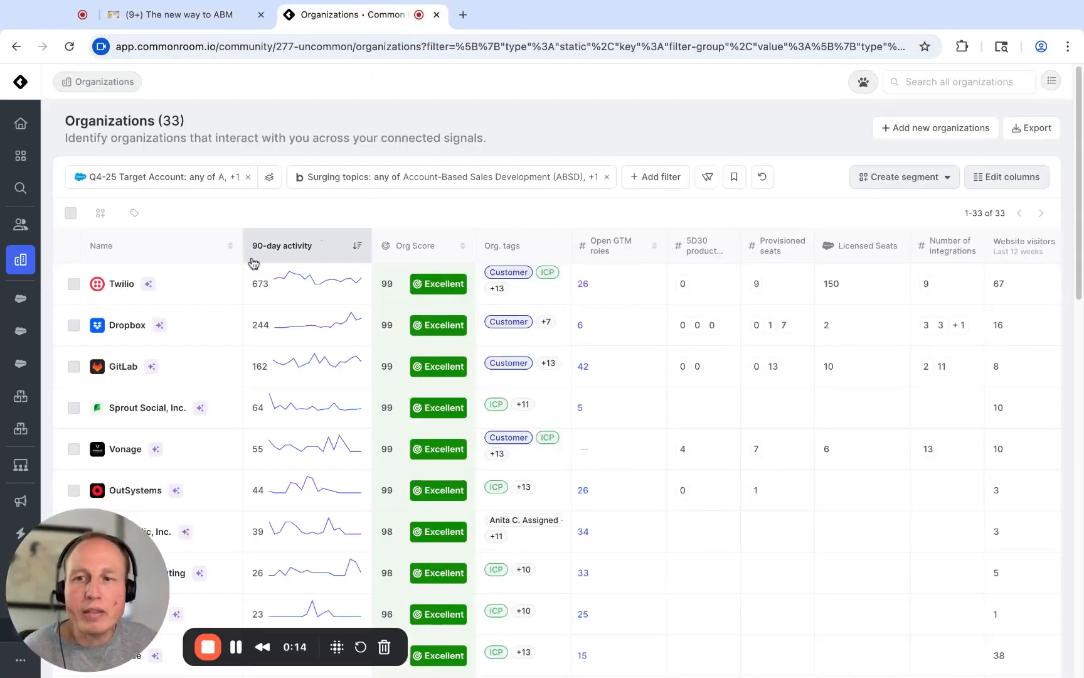
mouse_move(409, 283)
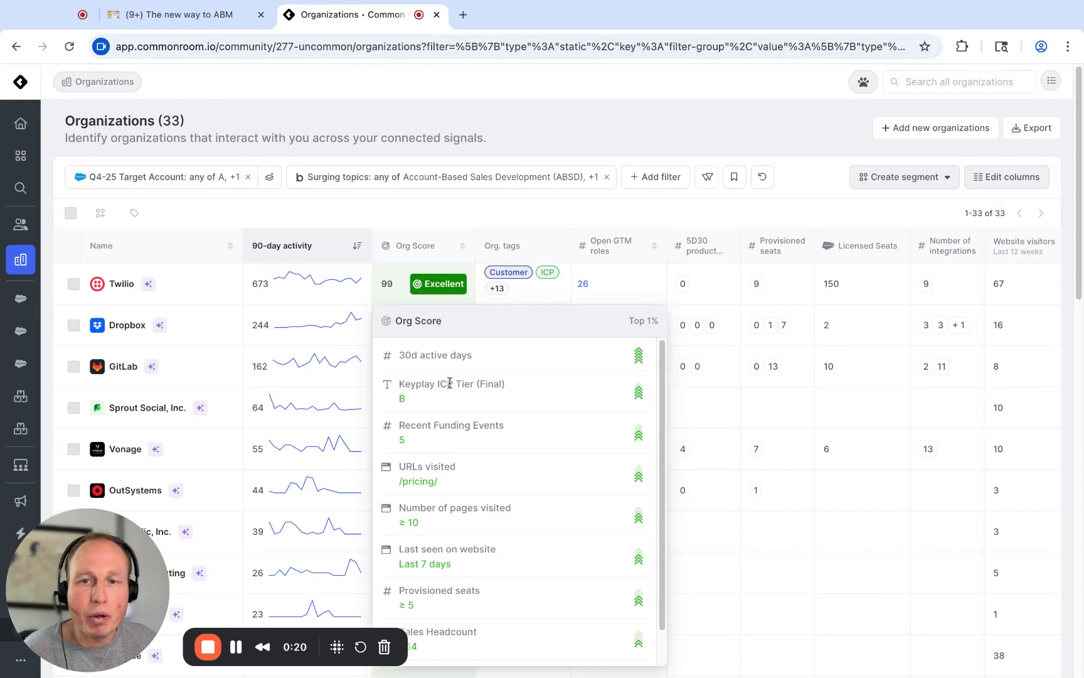
mouse_move(426, 384)
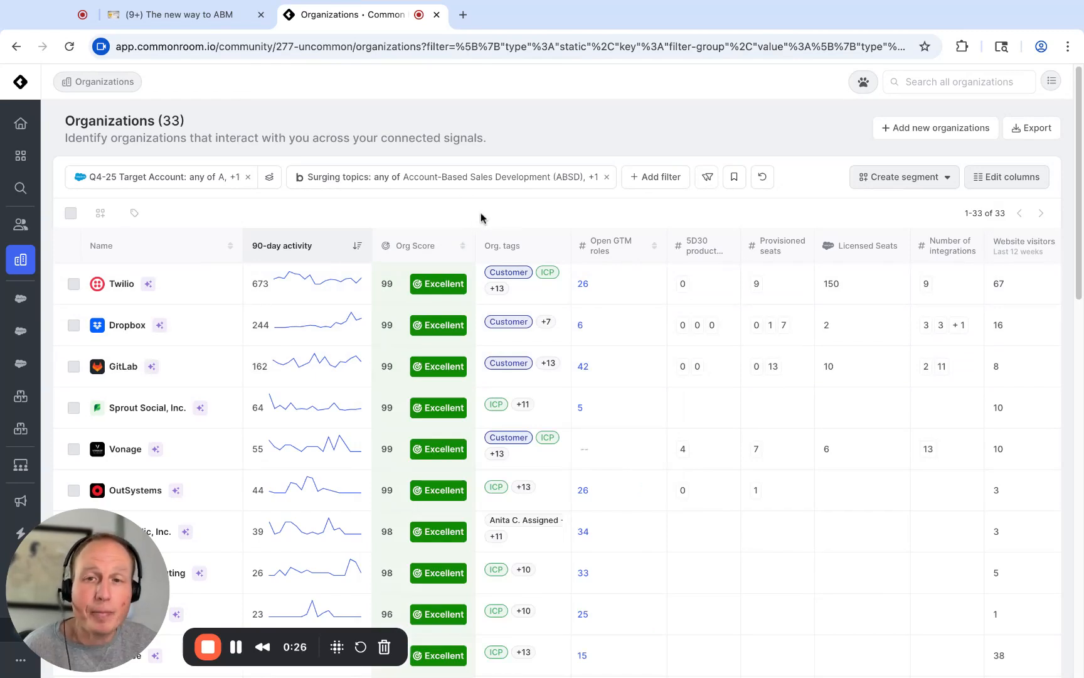
Step: Go to the score settings and open the organization score described as "50/50 Blend of Fit & Intent" for editing
click(21, 660)
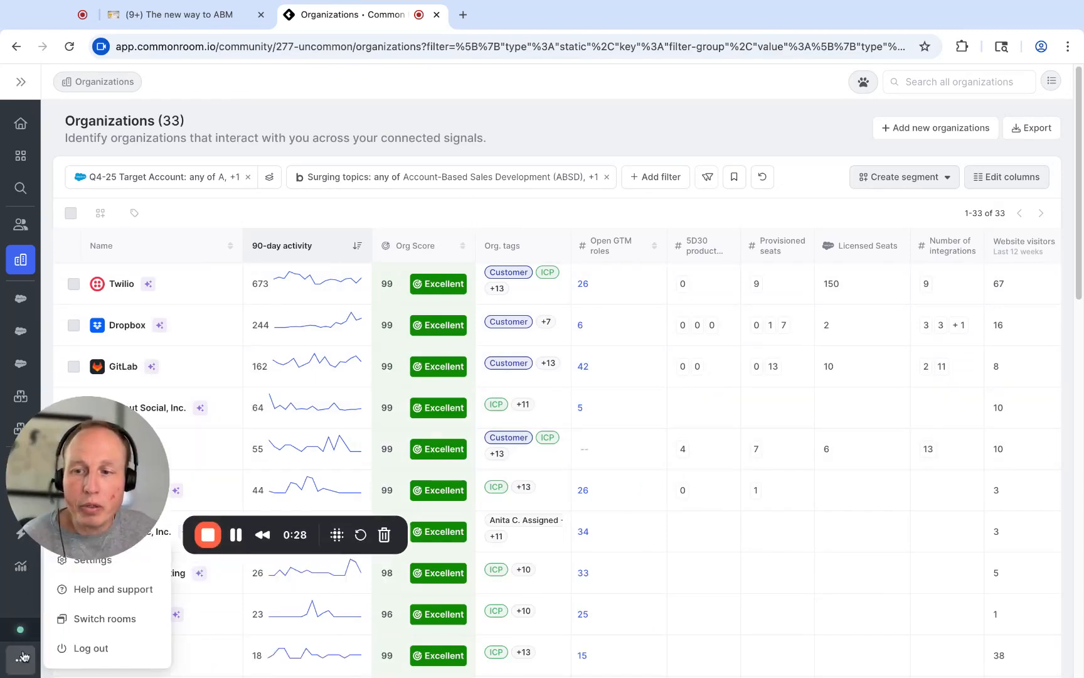
click(85, 559)
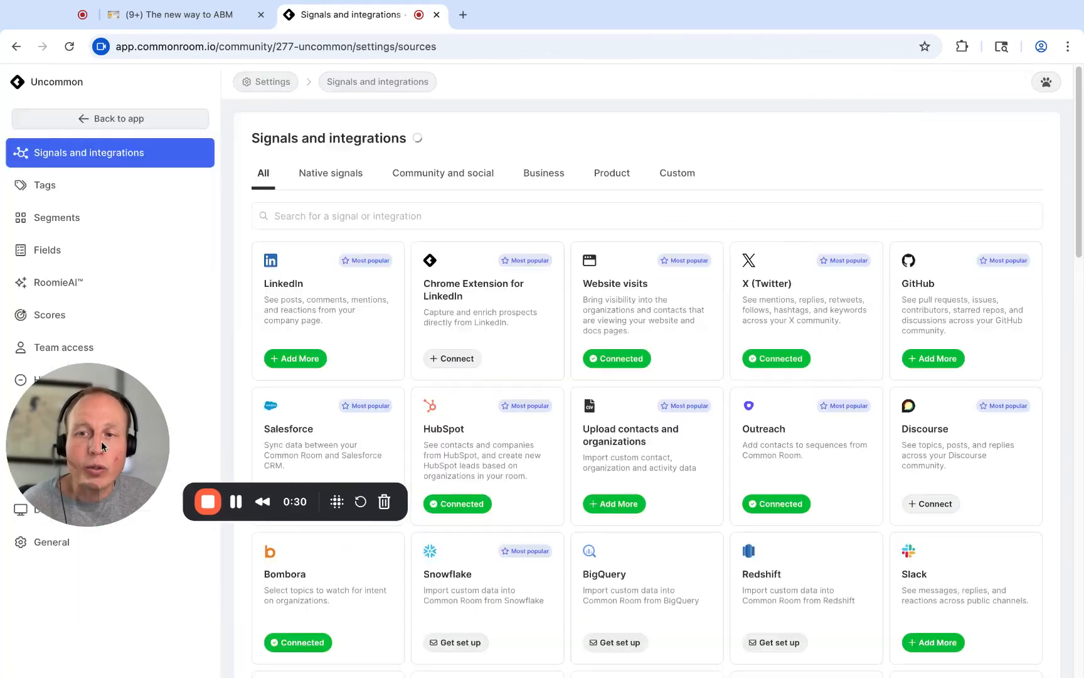
scroll(431, 439, down, 1)
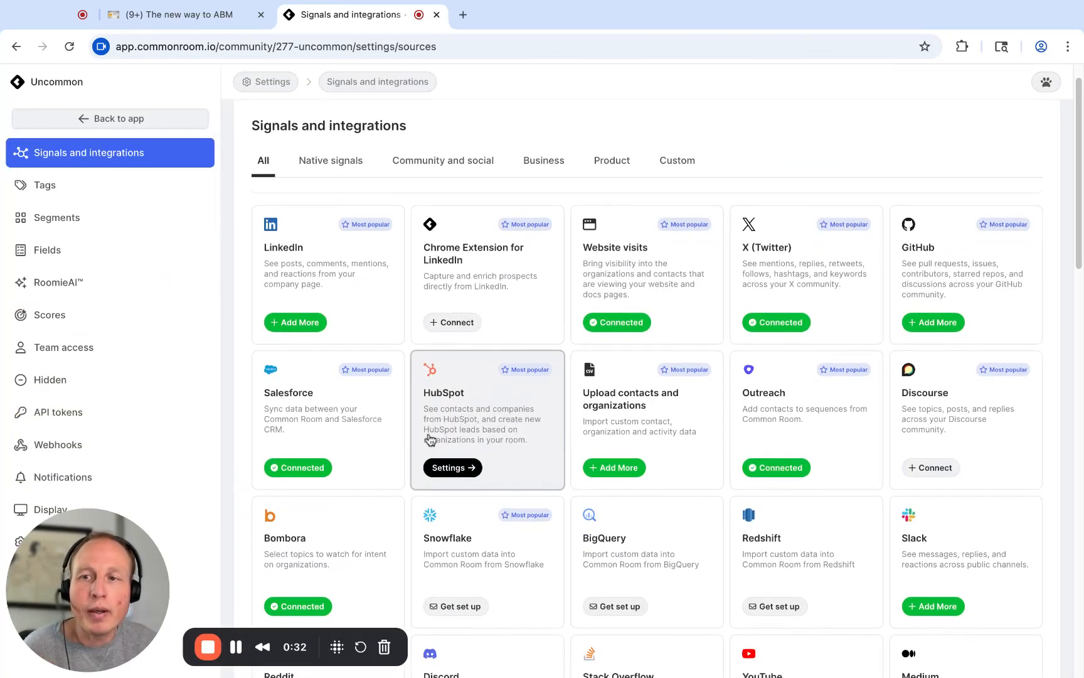
click(108, 315)
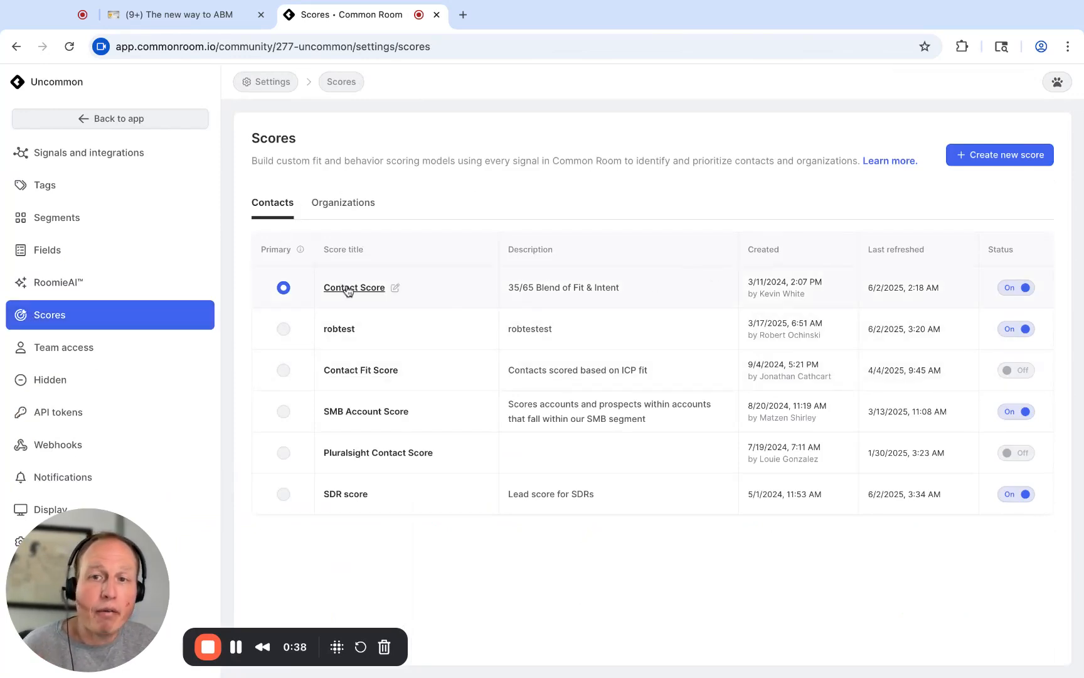
click(342, 209)
scroll(414, 314, down, 4)
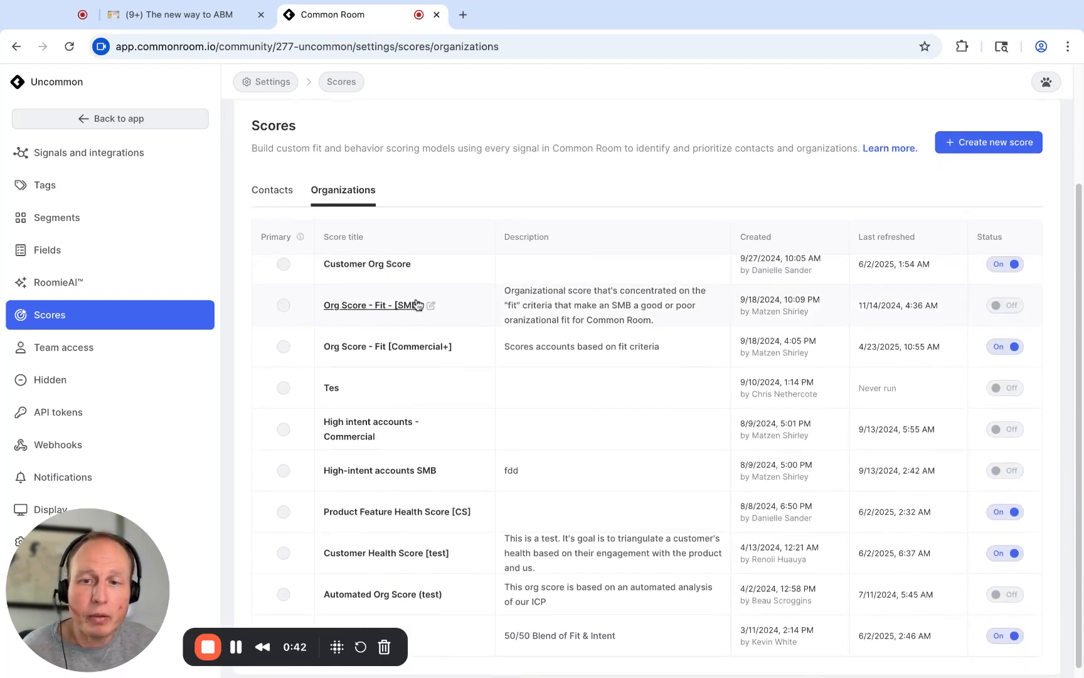
click(351, 623)
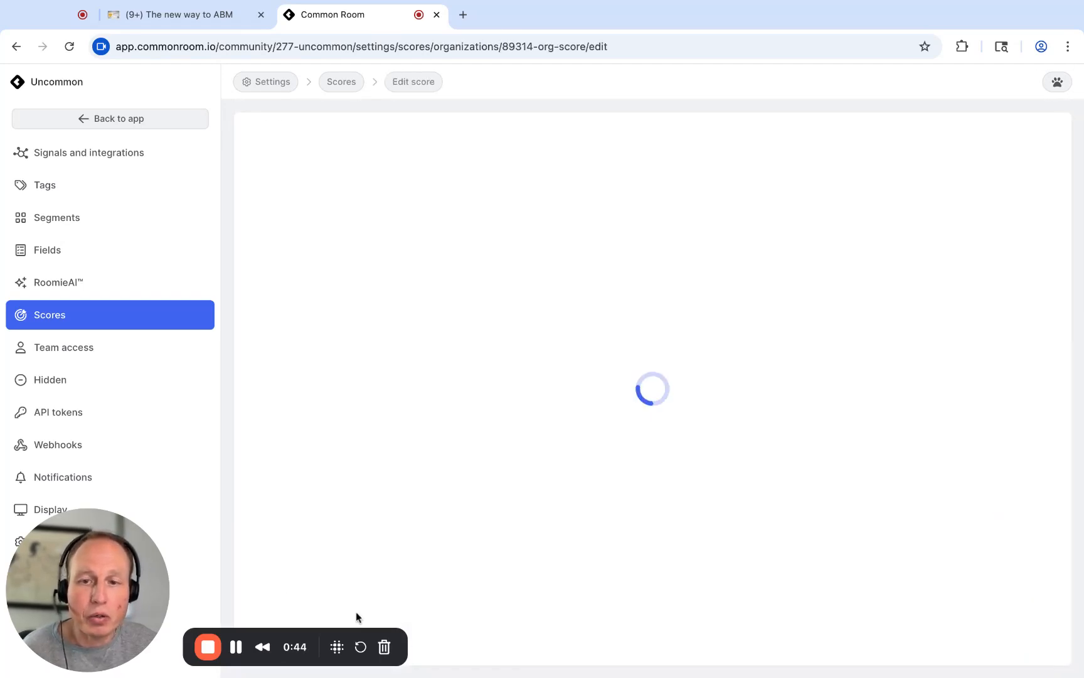
Step: Examine the Org Score's score ranges and its fit criteria rules with their point weights, from Sales Headcount through Capital raised
scroll(492, 300, down, 2)
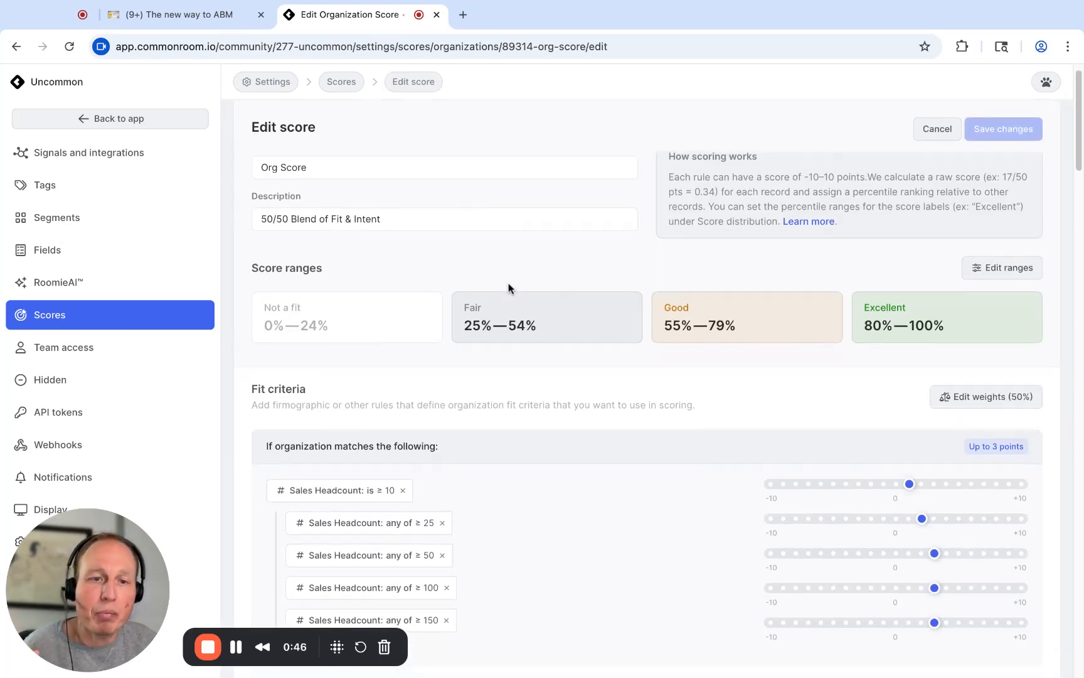
scroll(526, 278, down, 1)
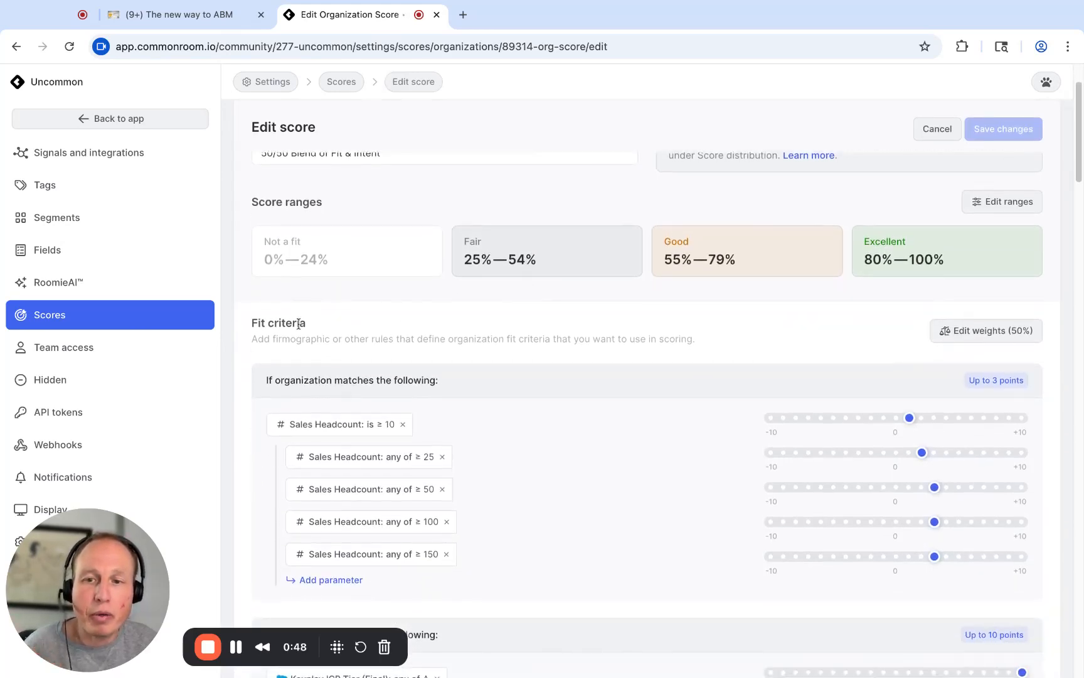
scroll(268, 327, down, 2)
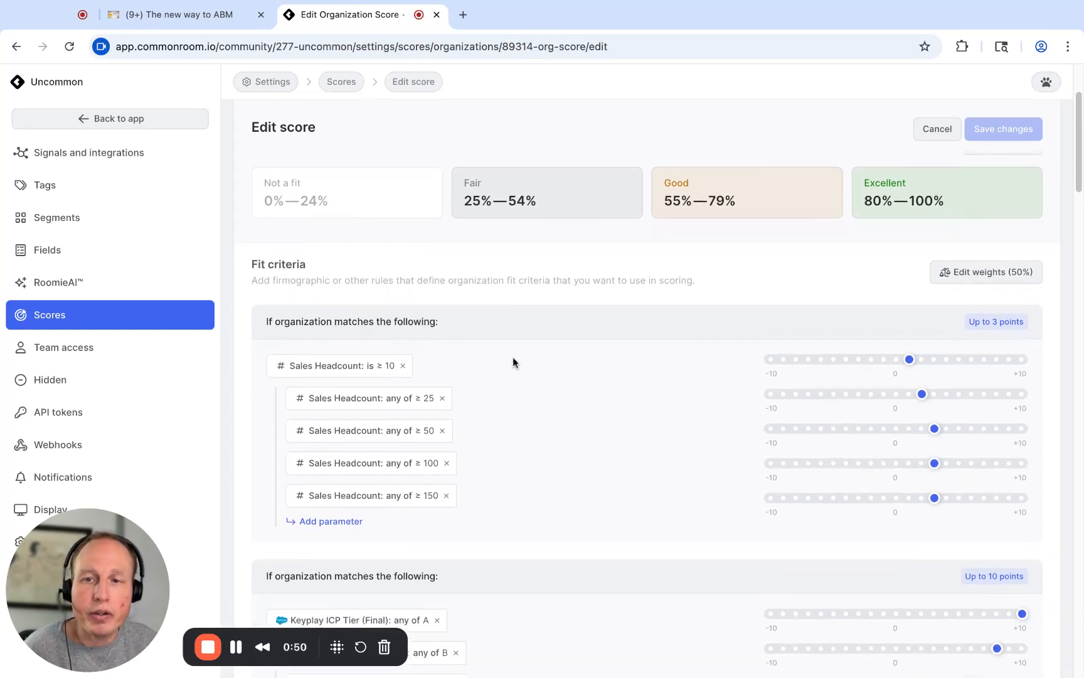
scroll(544, 364, down, 2)
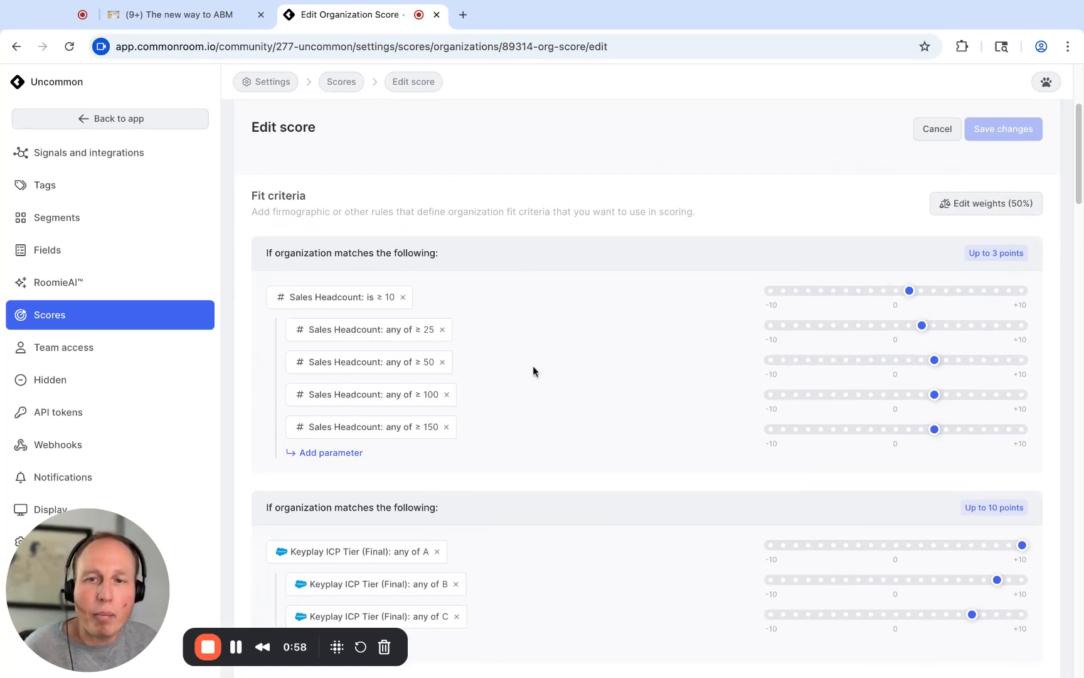
scroll(534, 367, down, 1)
scroll(532, 368, down, 3)
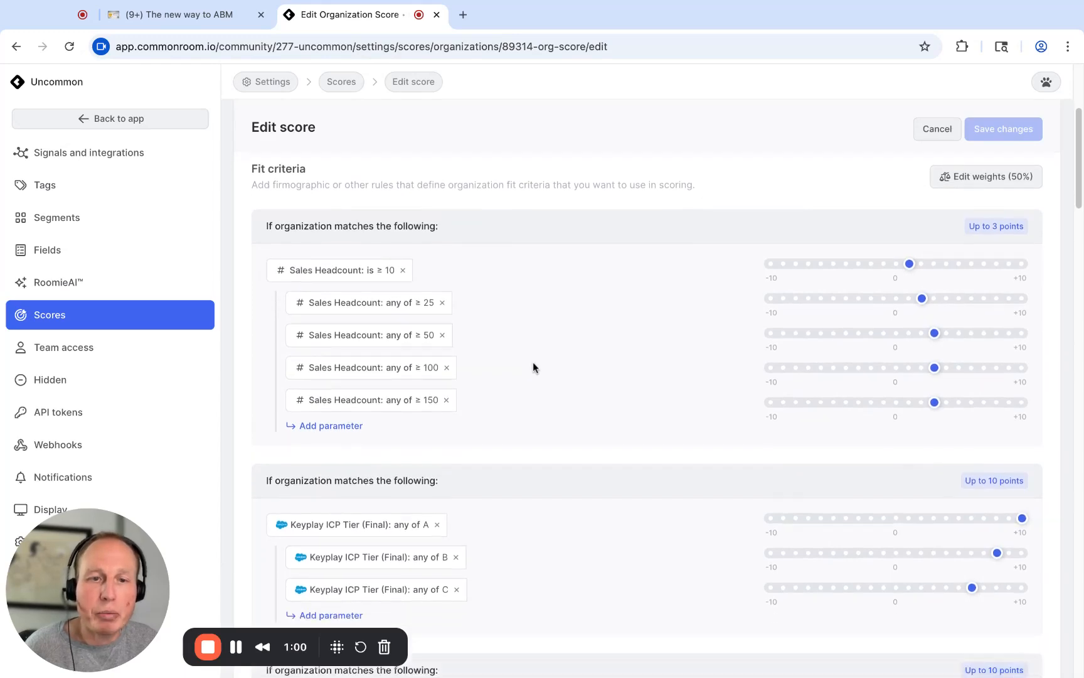
scroll(533, 368, down, 20)
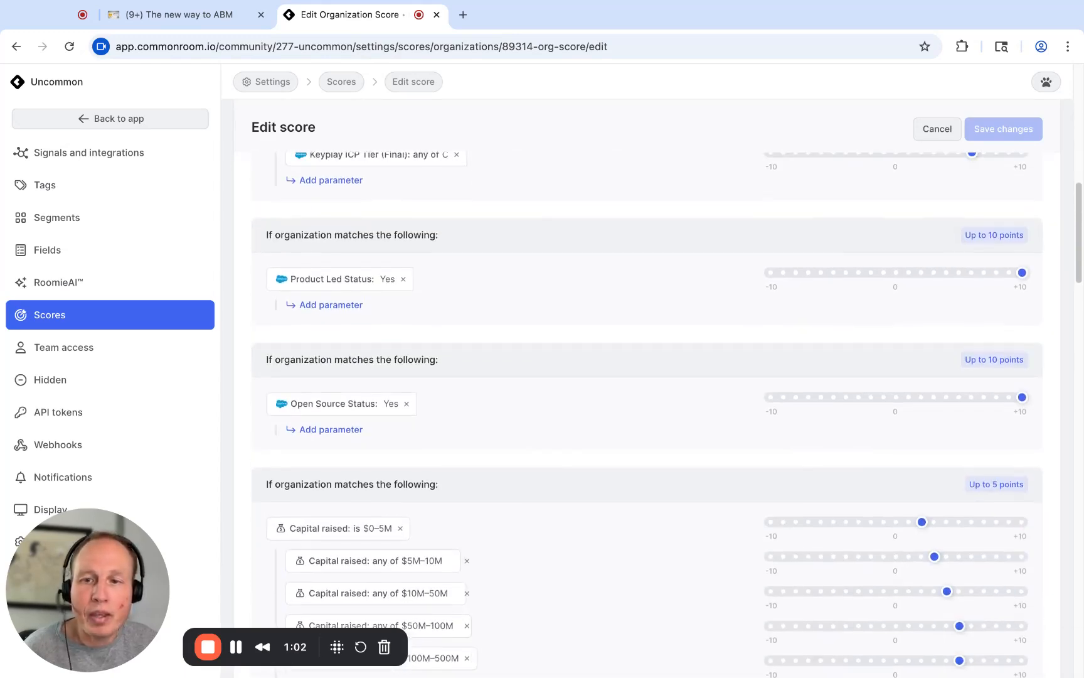
Step: Examine the Org Score's behavior criteria rules and point weights, covering pricing URLs, pages visited, forms filled, website recency, active days and provisioned seats
scroll(388, 282, down, 12)
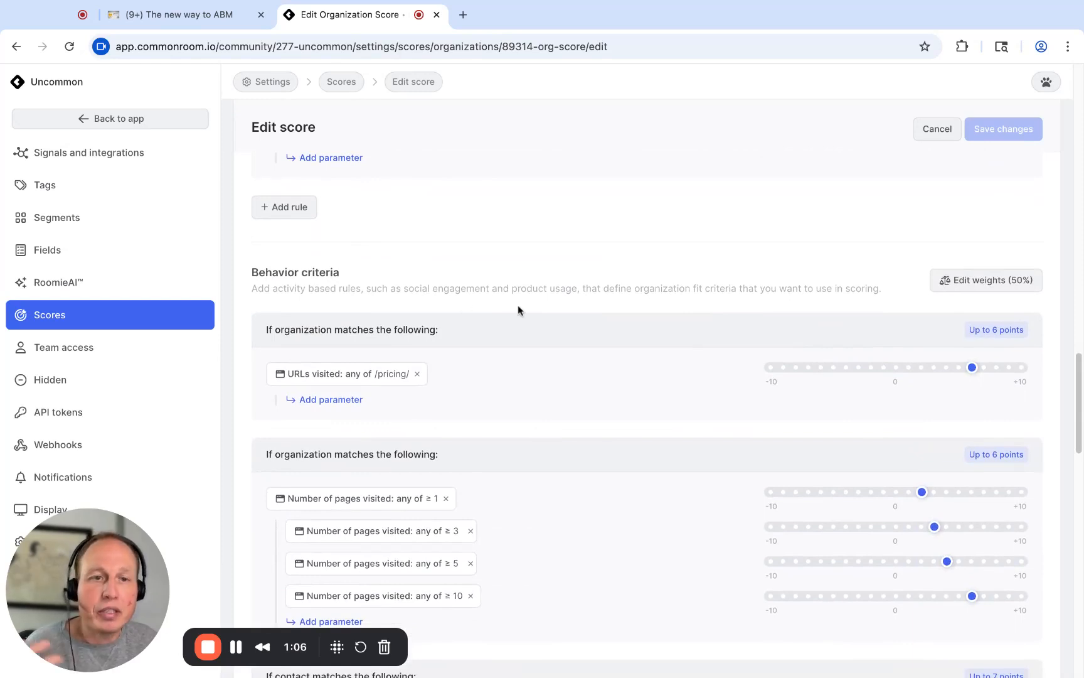
scroll(517, 310, down, 1)
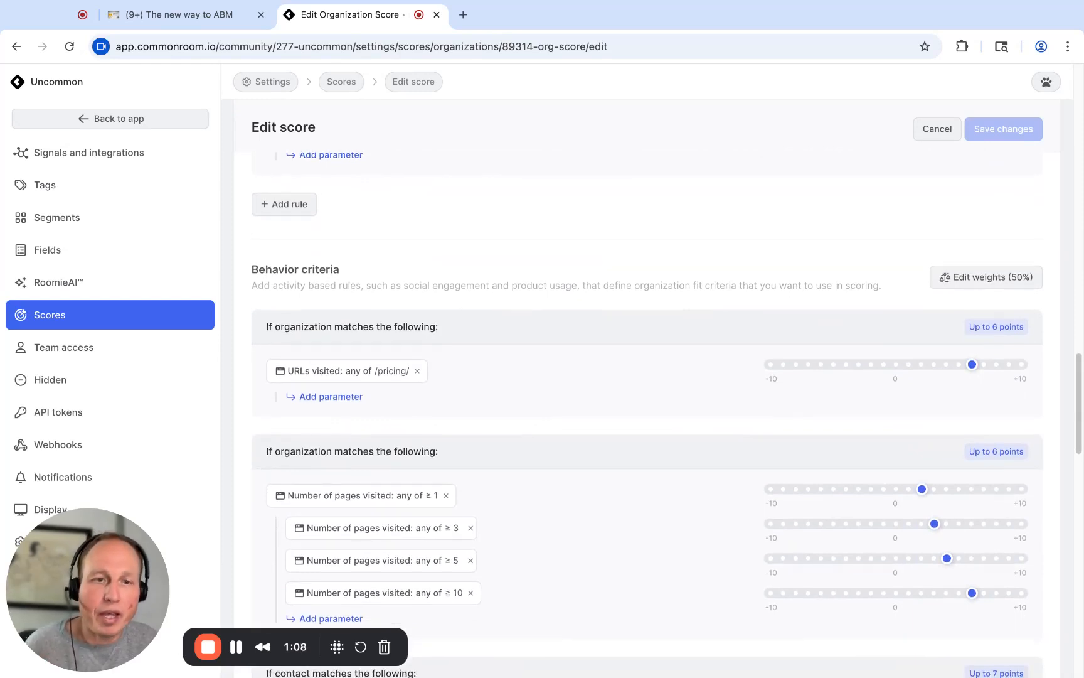
scroll(426, 453, down, 3)
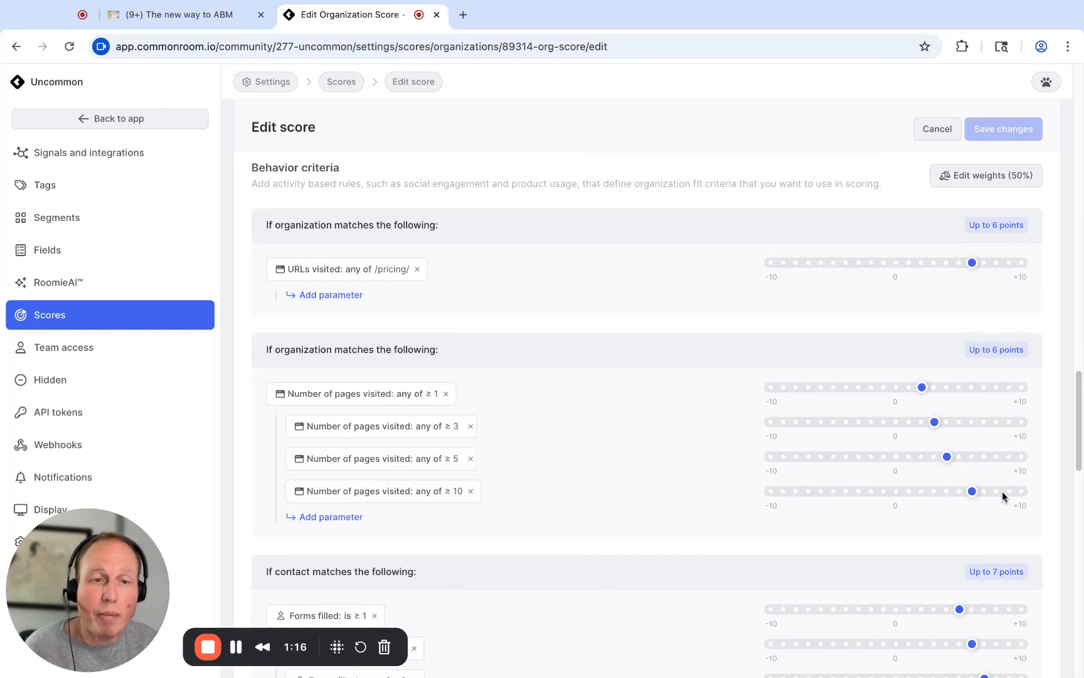
scroll(679, 464, down, 5)
scroll(615, 464, down, 7)
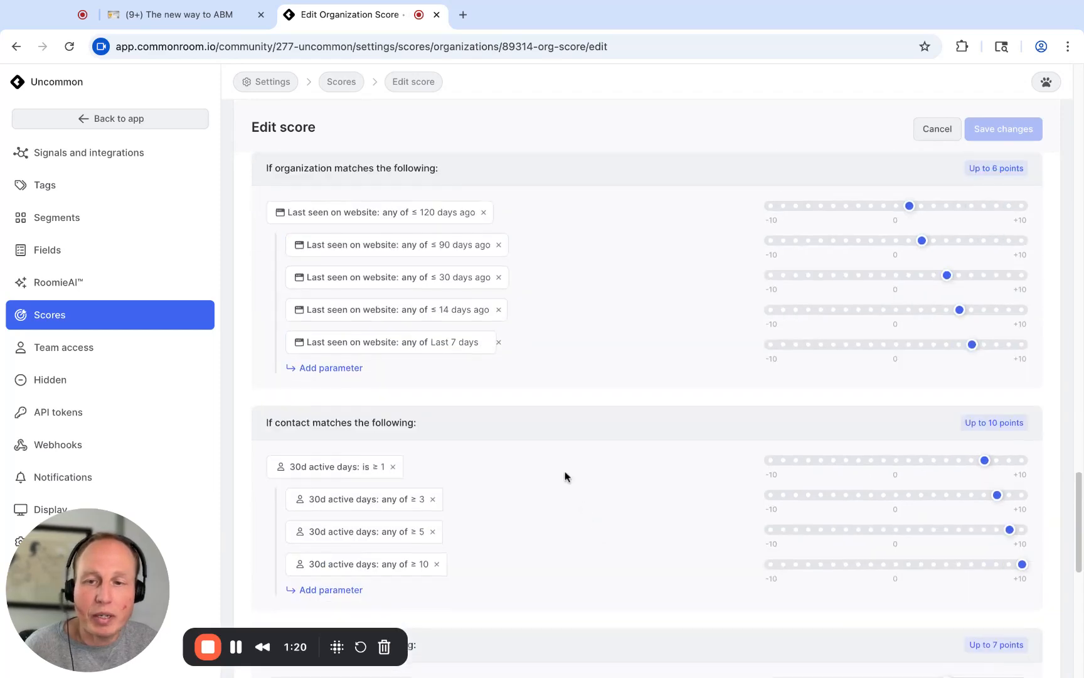
scroll(568, 339, down, 1)
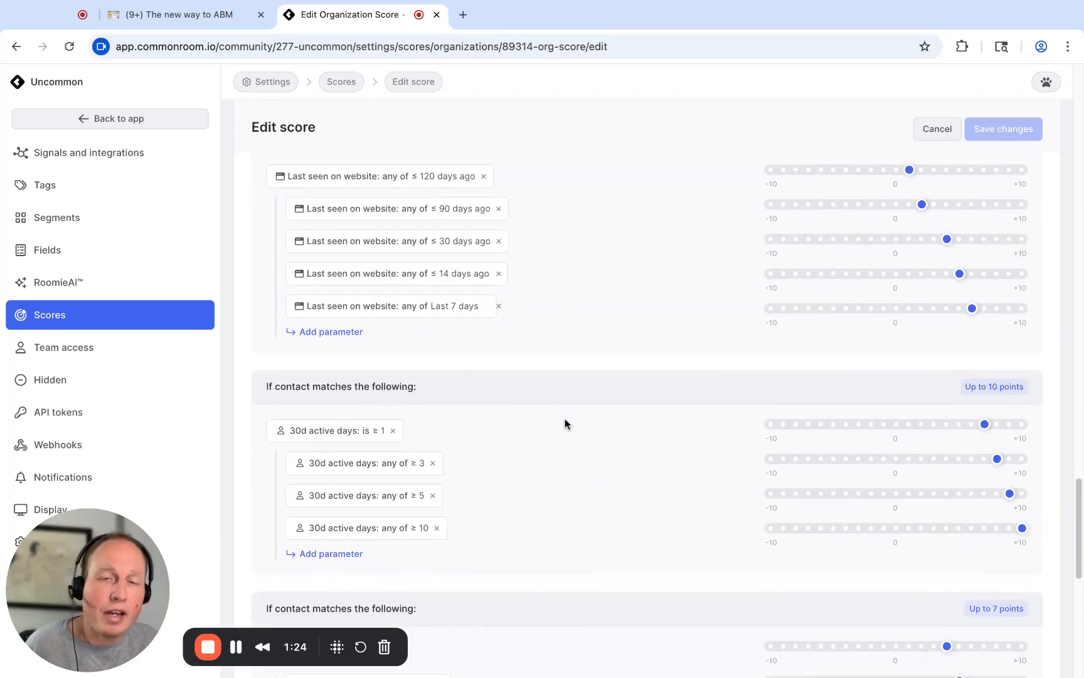
scroll(648, 414, down, 3)
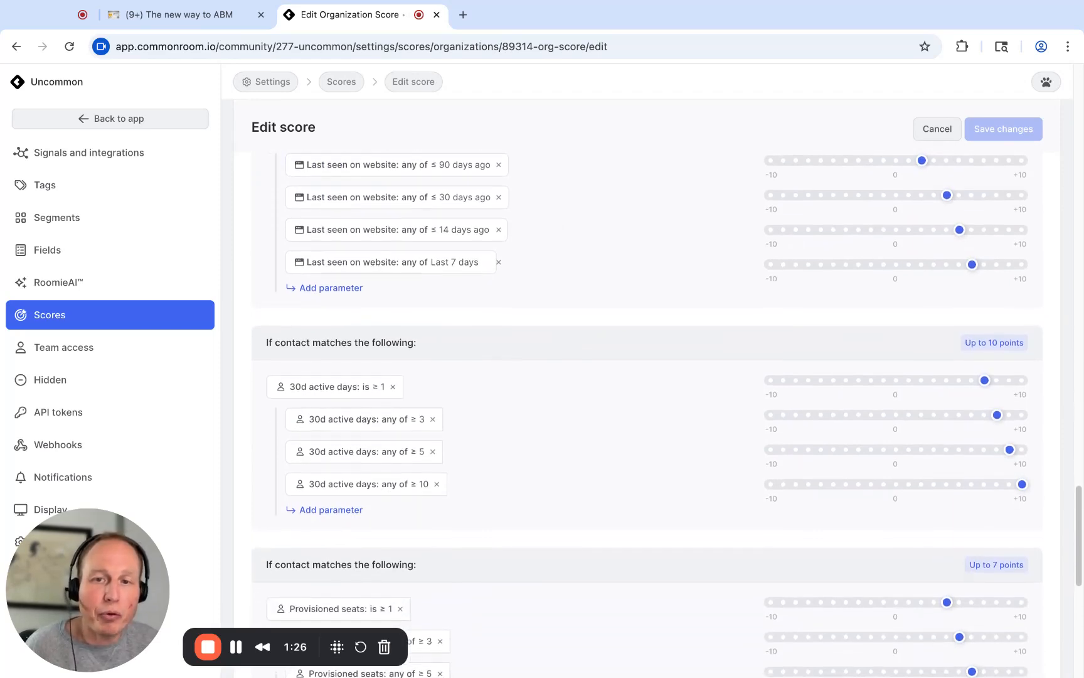
scroll(515, 411, up, 10)
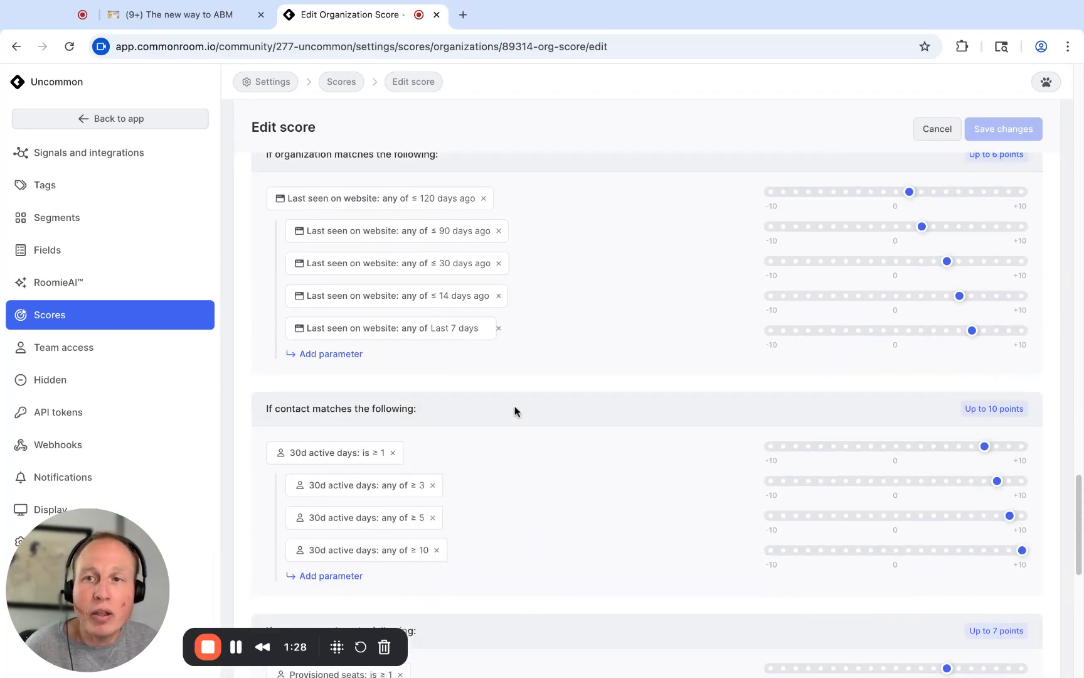
scroll(515, 411, up, 1)
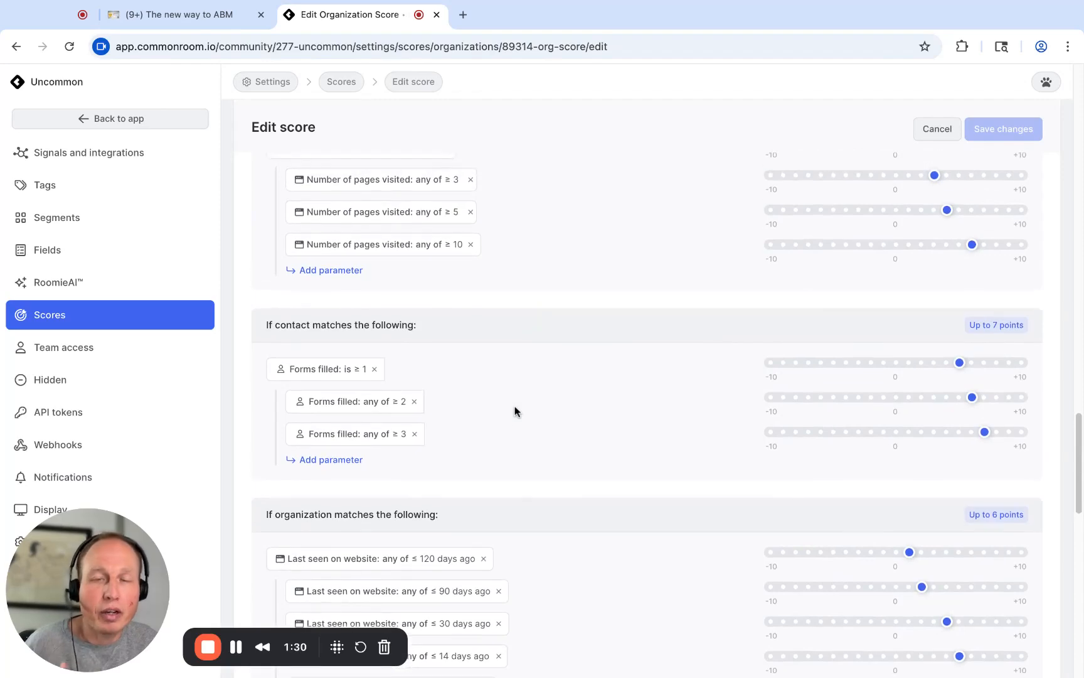
scroll(652, 414, up, 3)
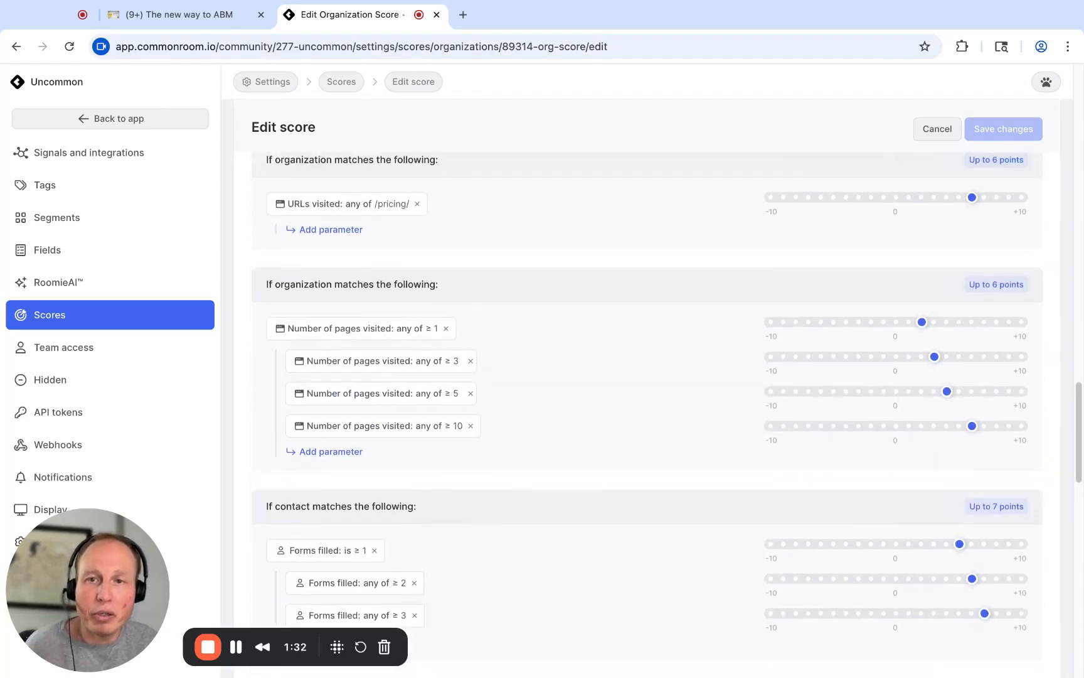
scroll(652, 414, up, 10)
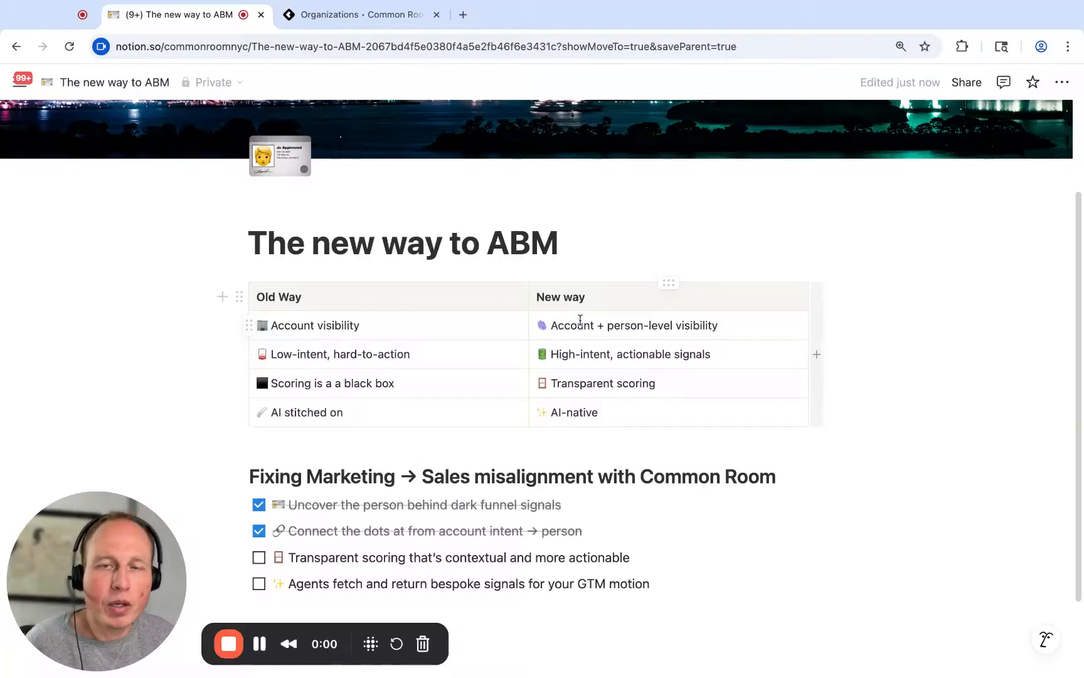
Step: On the Notion page "The new way to ABM", check off "Transparent scoring that's contextual and more actionable"
click(259, 554)
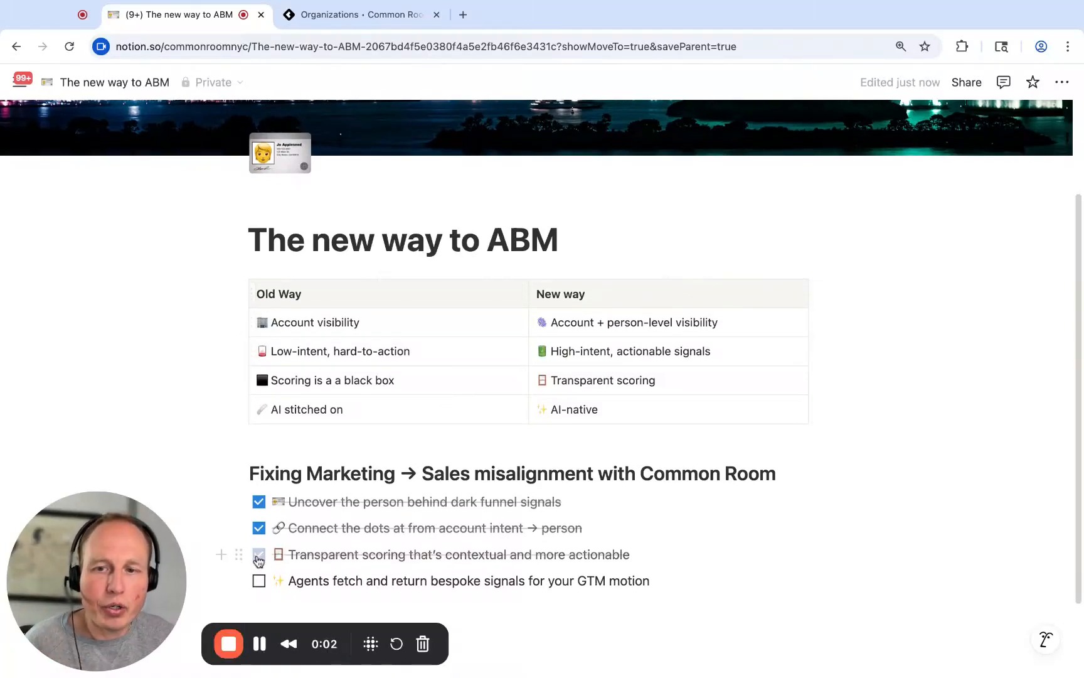
scroll(456, 519, down, 1)
scroll(457, 519, down, 1)
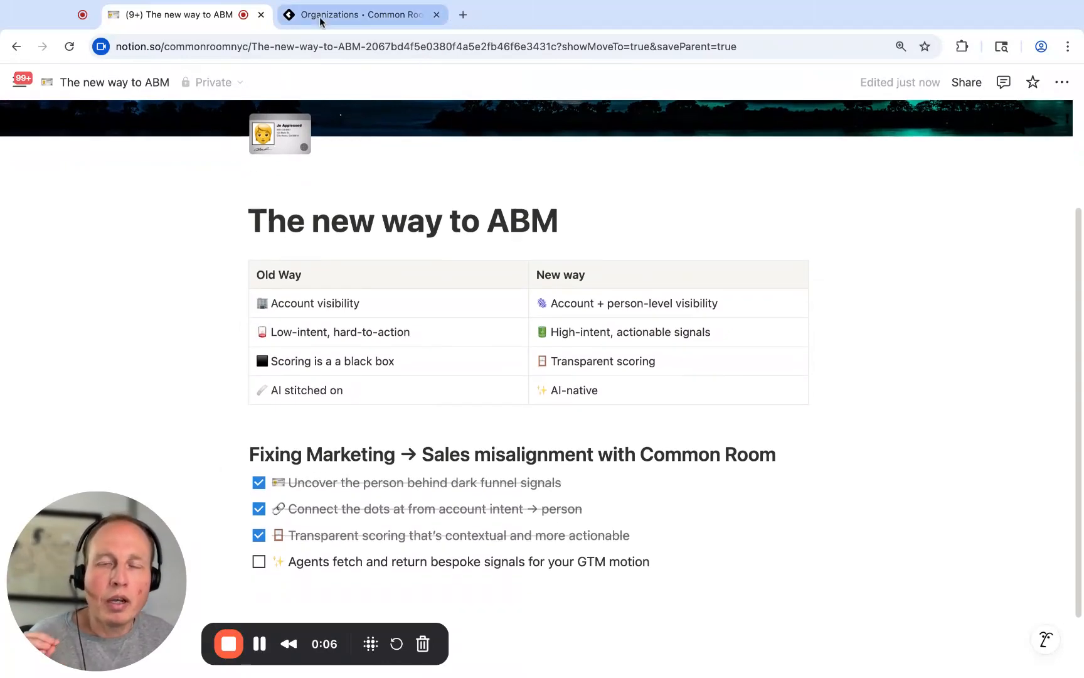
Step: Switch back to Common Room's organization list and open the AI Research for Dropbox
click(320, 17)
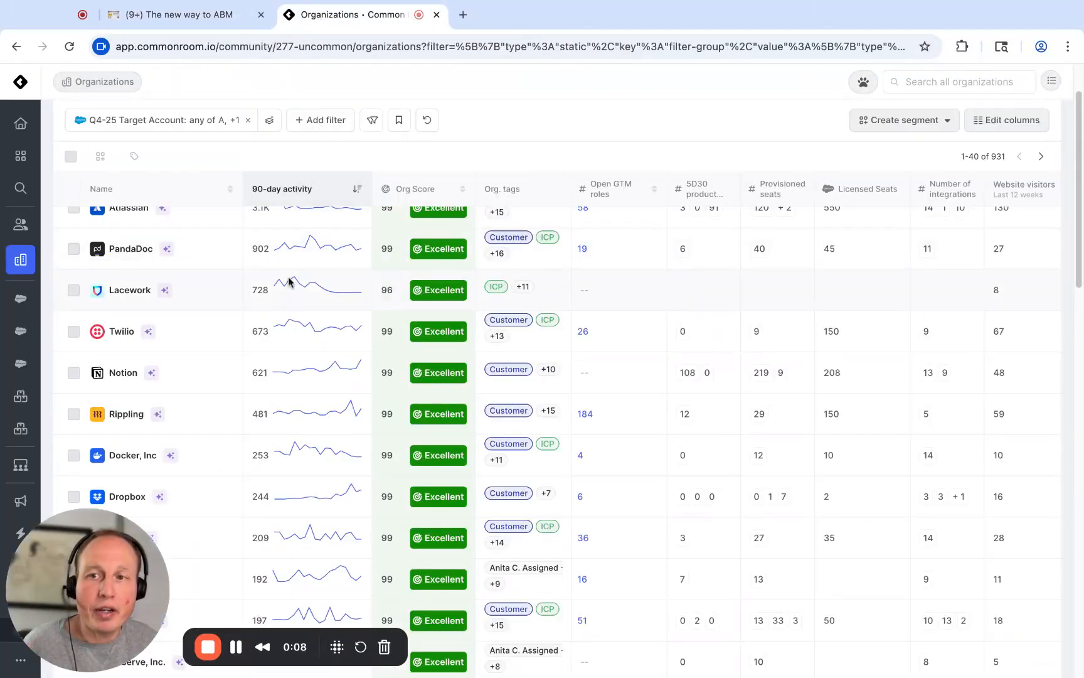
scroll(178, 305, down, 2)
click(123, 439)
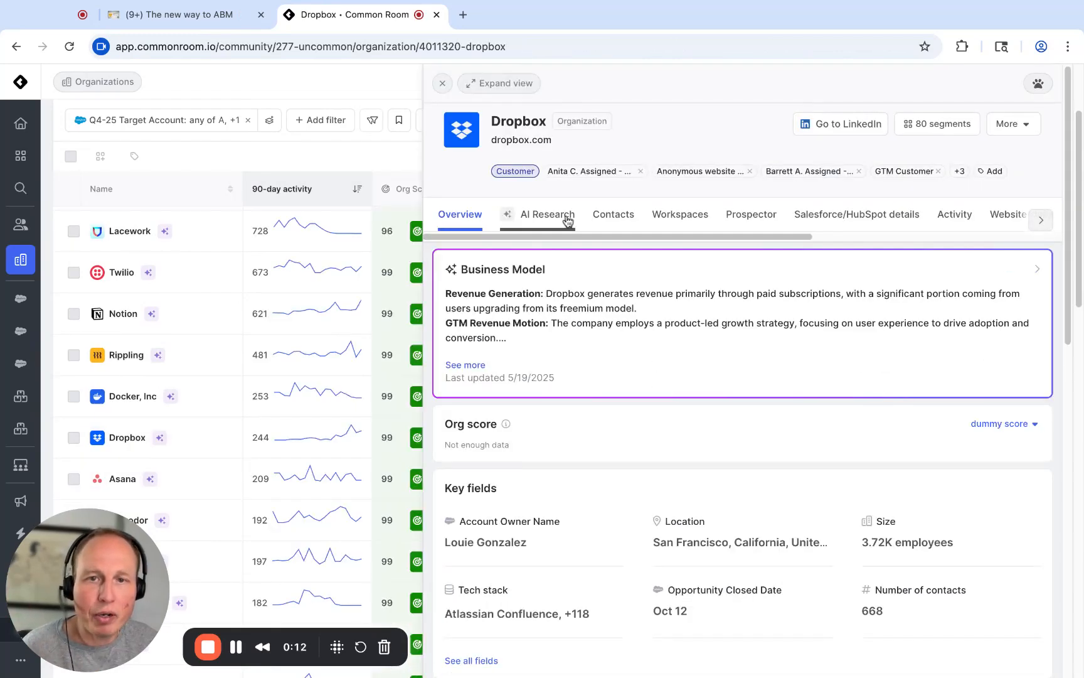
click(558, 219)
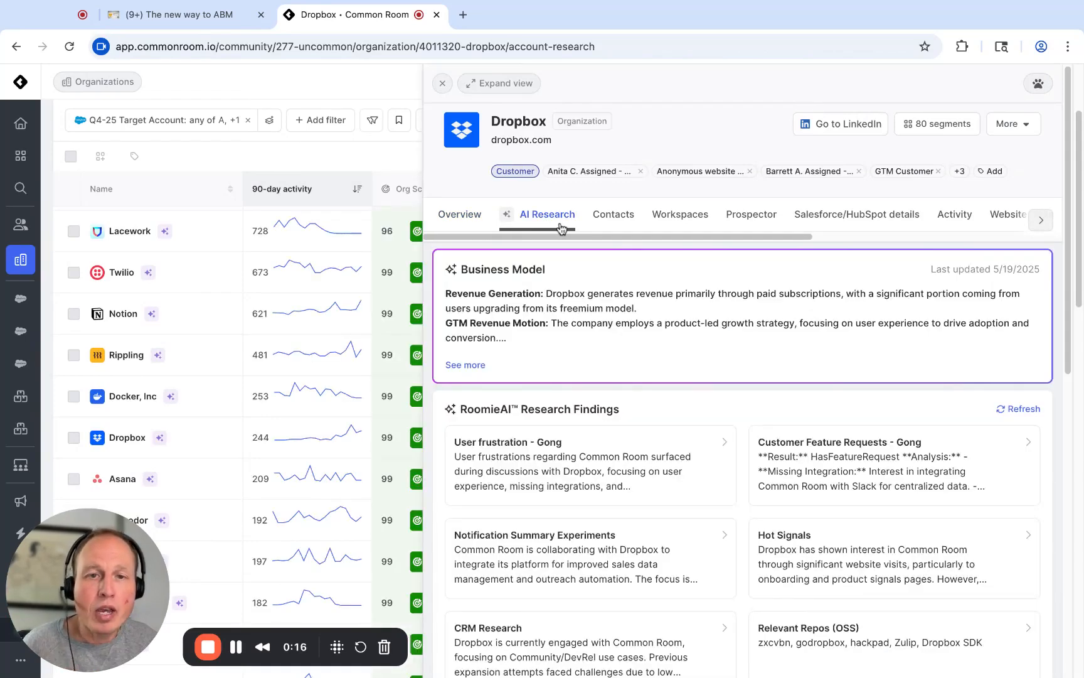
Step: Examine Dropbox's RoomieAI Research Findings, from User frustration - Gong through Earnings Call / News and Primary Competitors
scroll(563, 232, down, 1)
scroll(577, 273, down, 2)
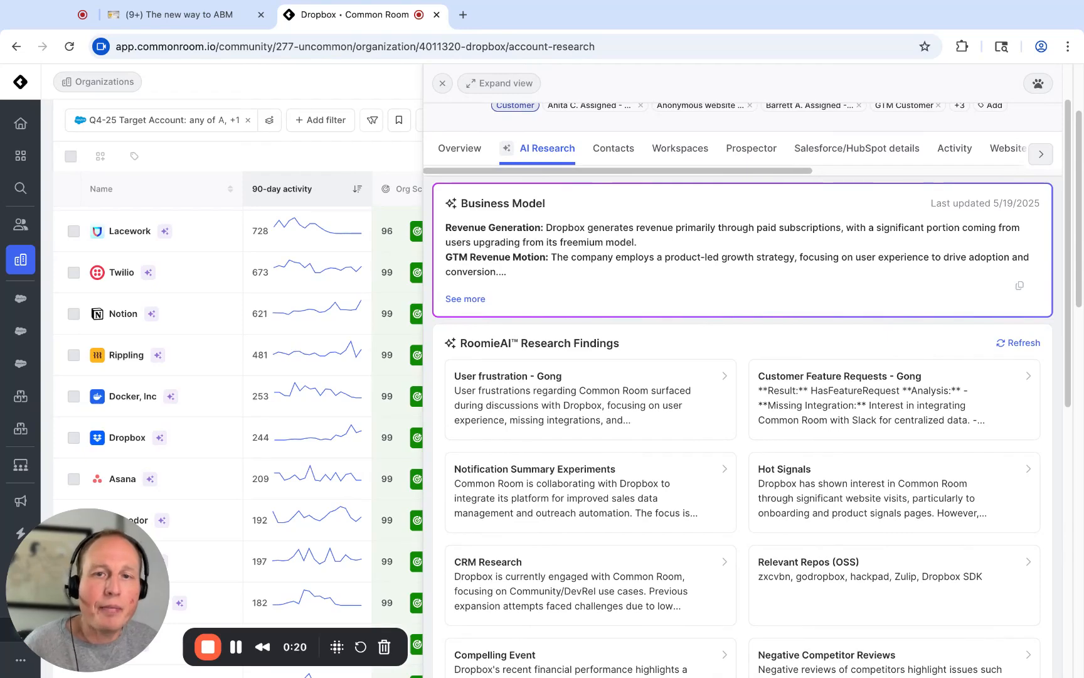
scroll(602, 345, down, 5)
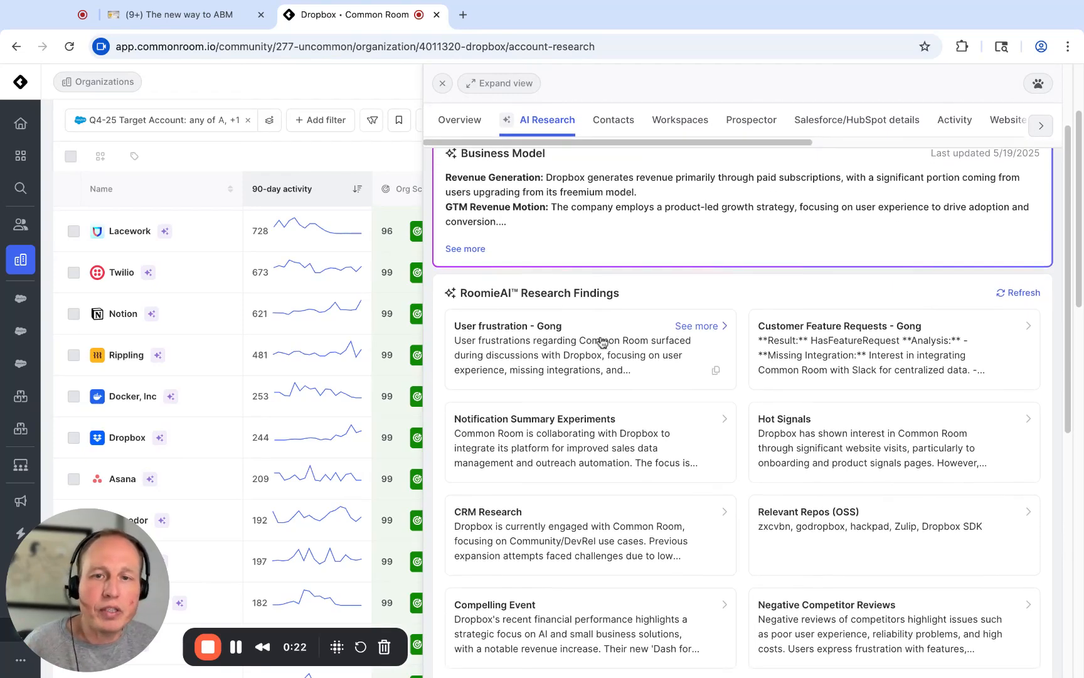
scroll(602, 344, down, 4)
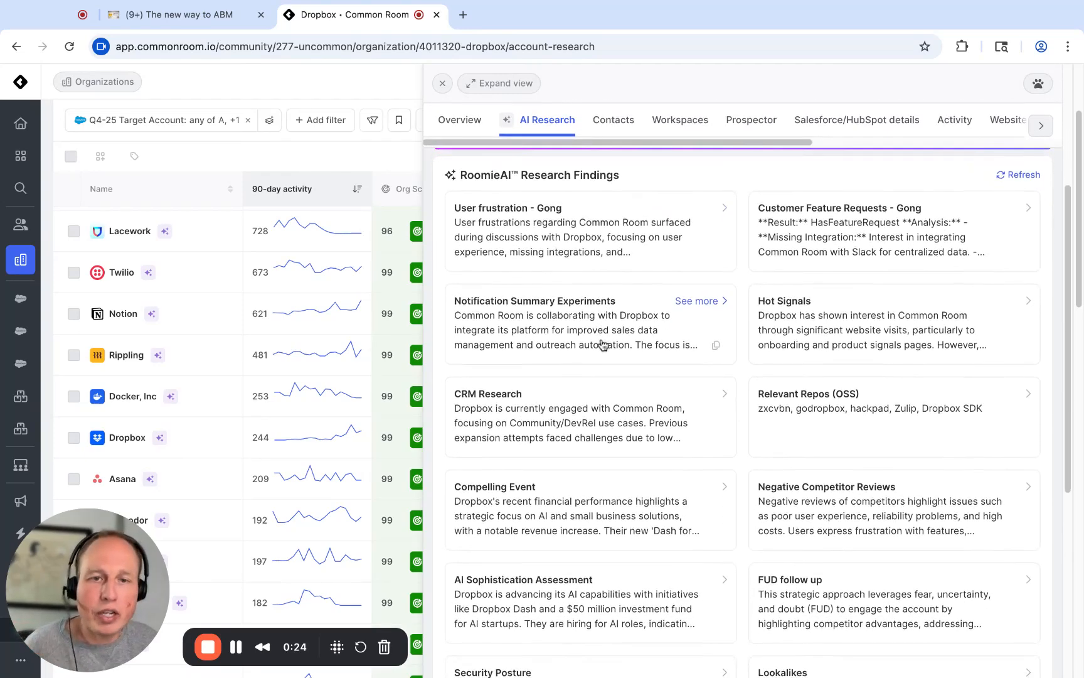
scroll(603, 345, down, 3)
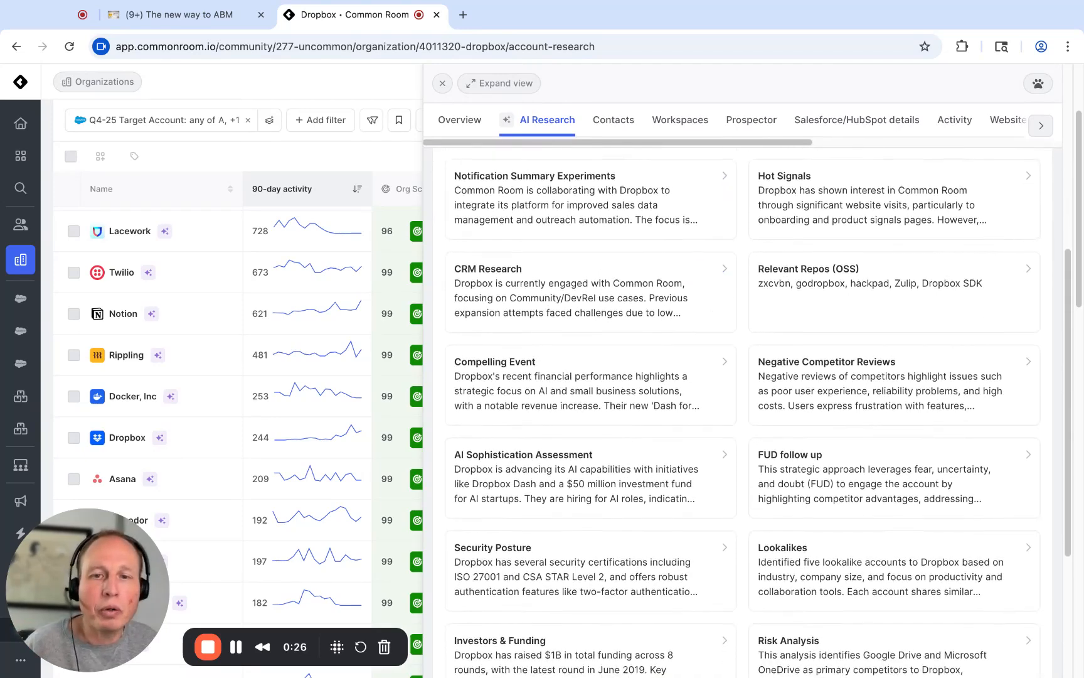
scroll(590, 282, down, 4)
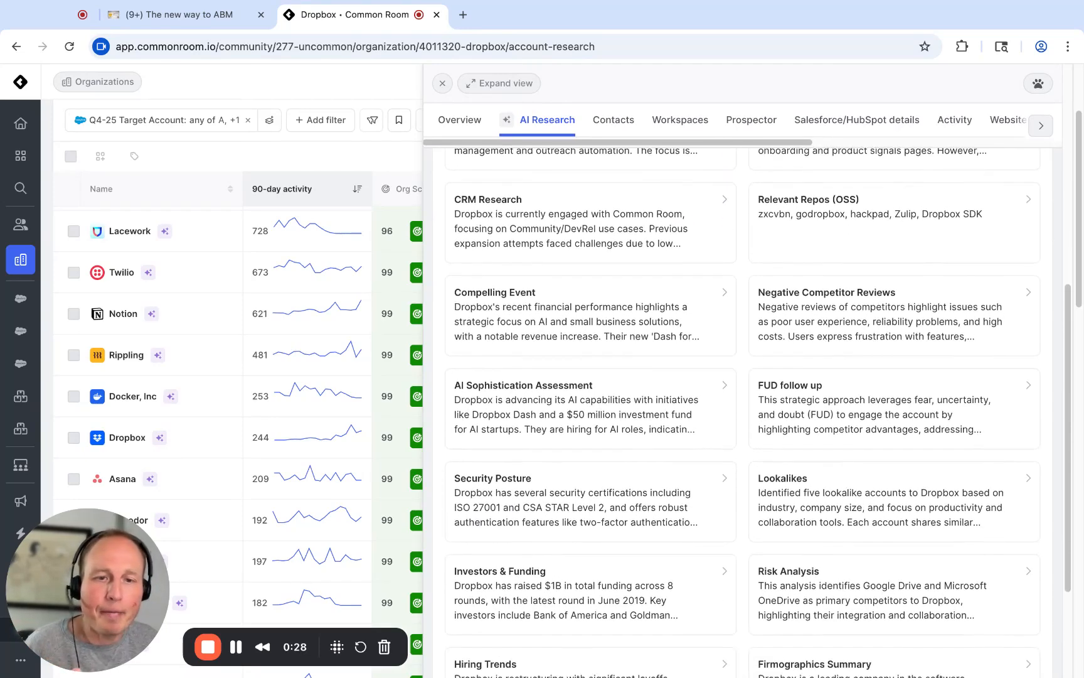
scroll(590, 302, down, 1)
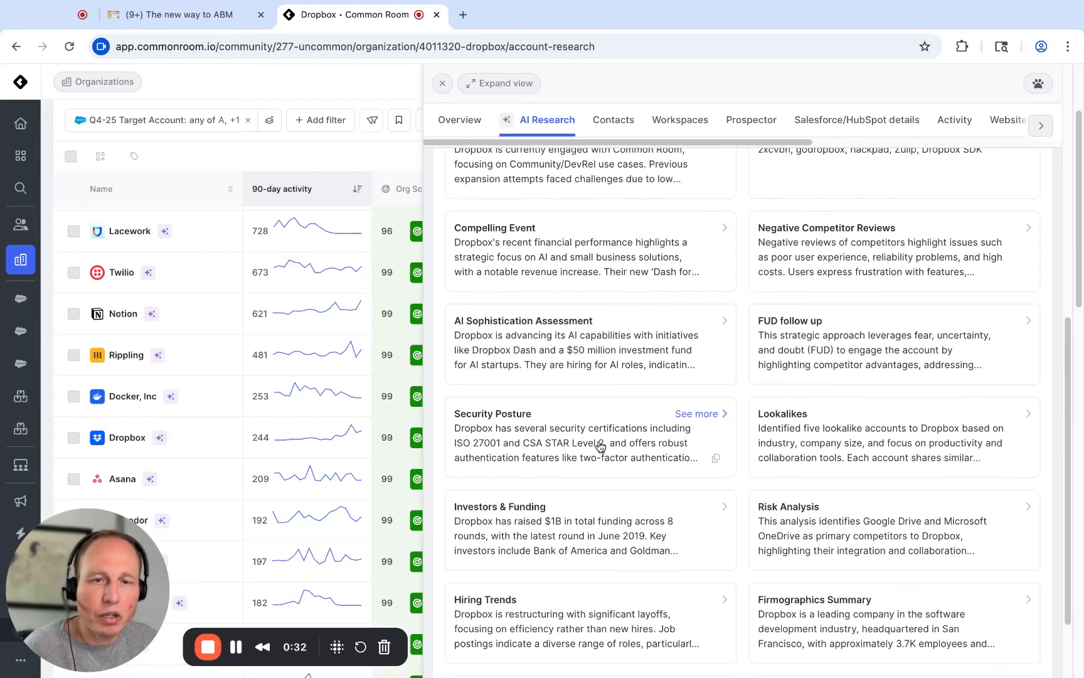
scroll(602, 445, down, 1)
scroll(839, 554, down, 3)
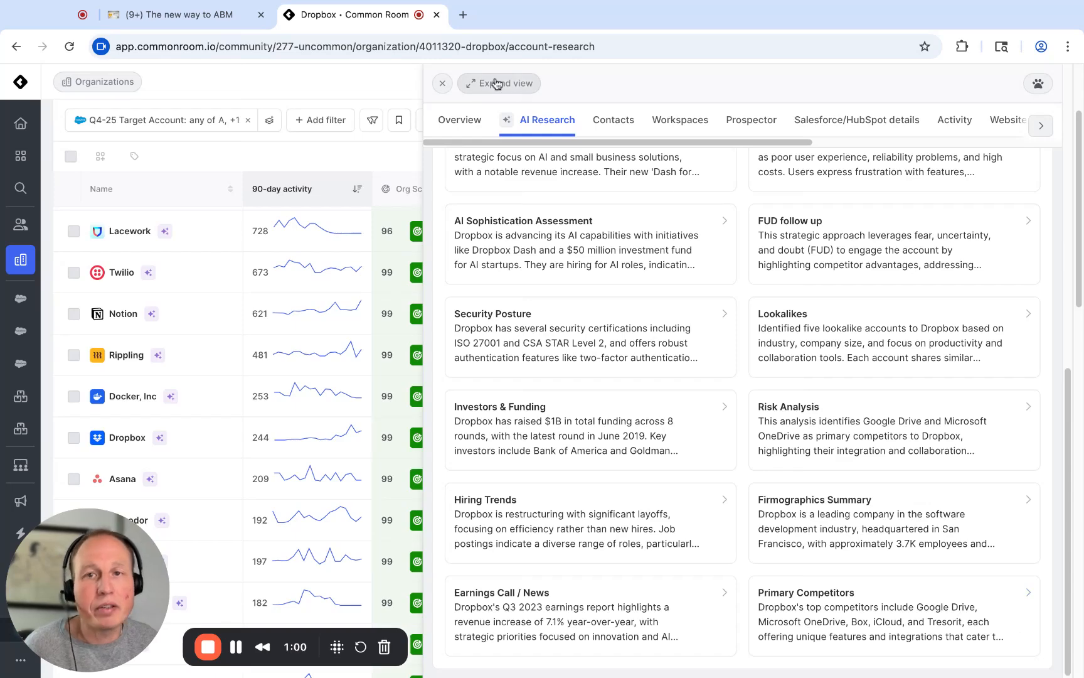
Step: Close the Dropbox record and add the organization-level Primary Competitors filter to the organization list
click(442, 83)
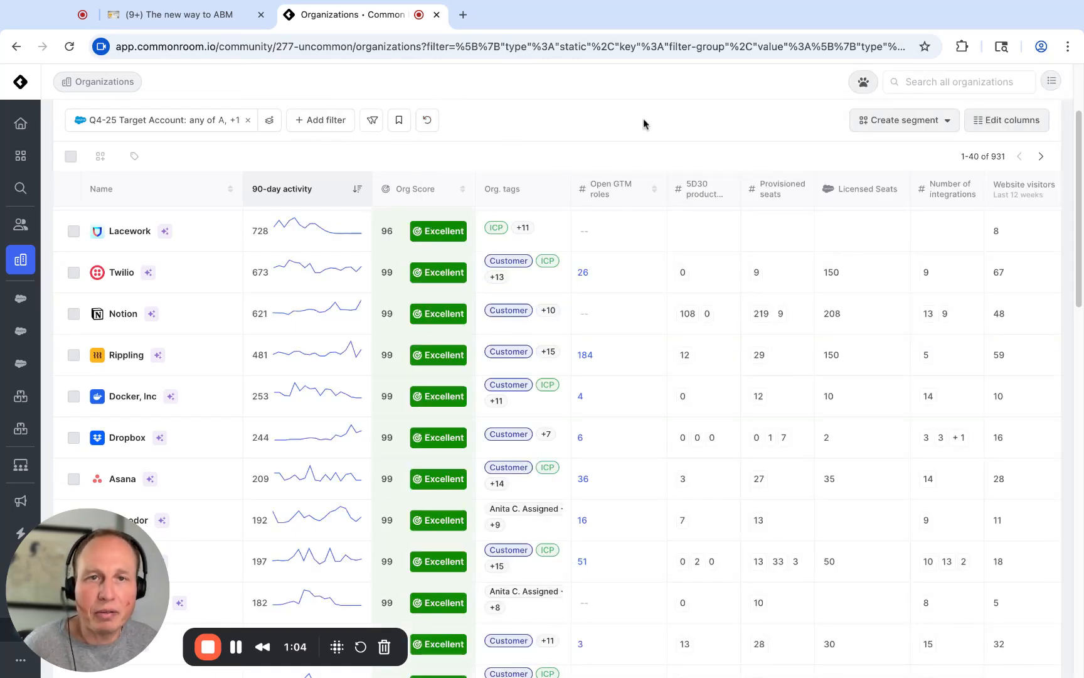
click(335, 125)
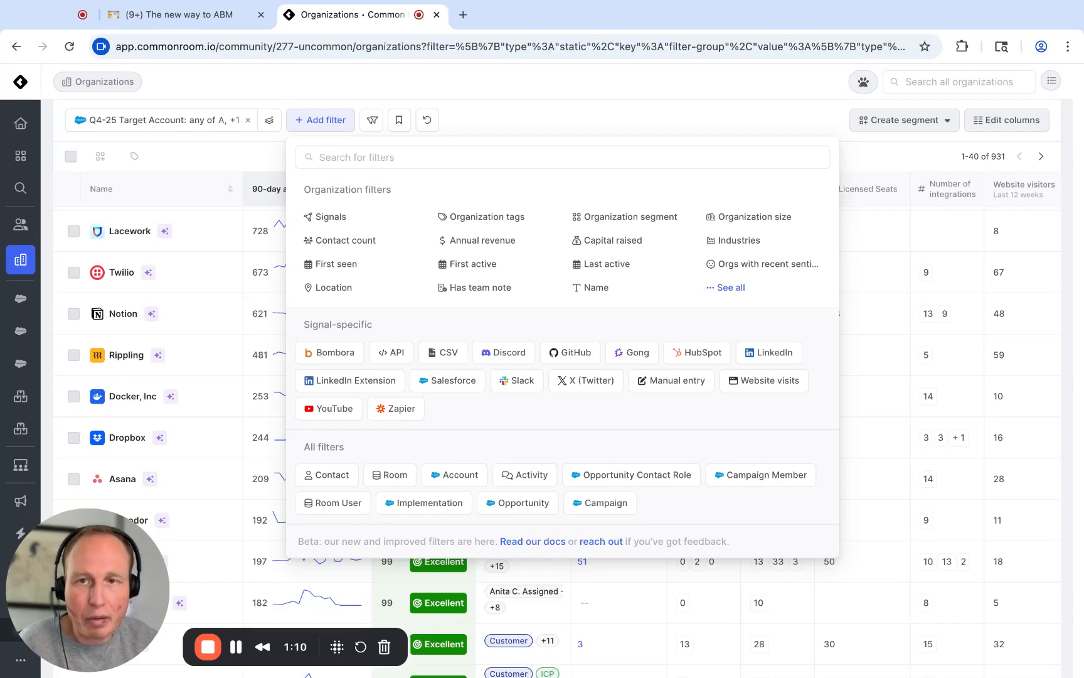
text(prima)
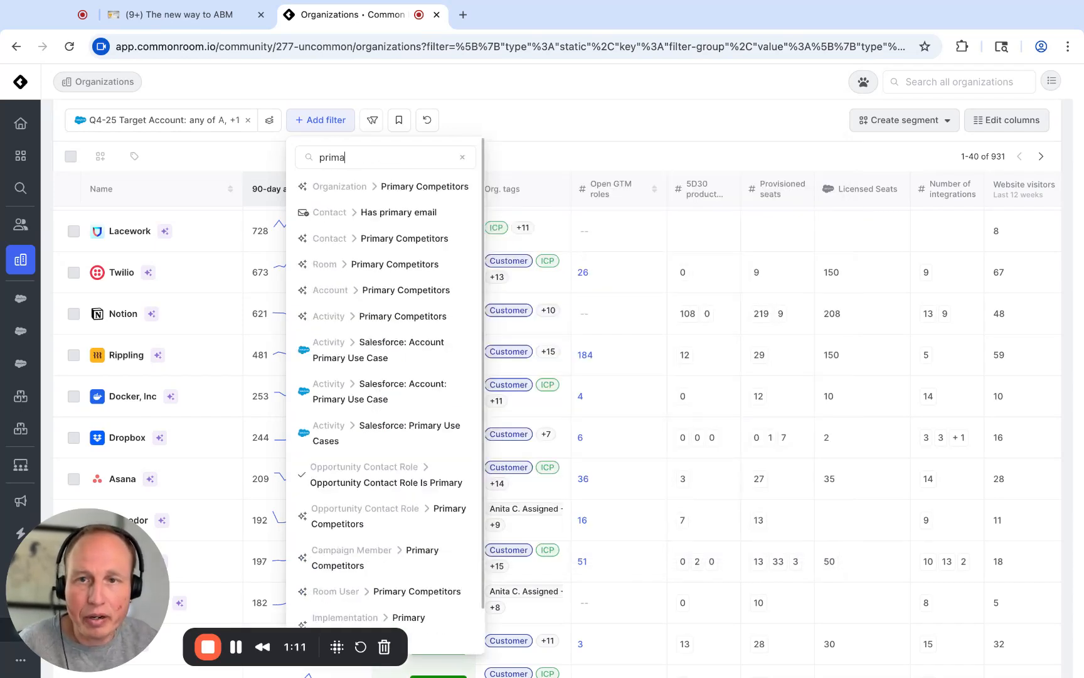
click(340, 199)
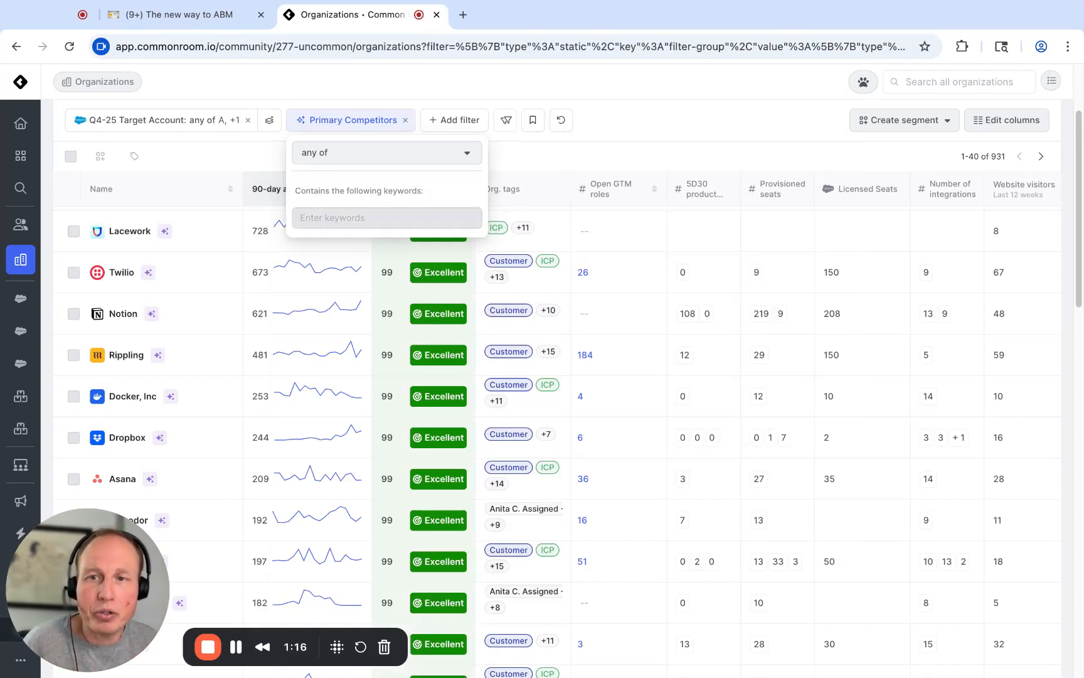
Step: Set the Primary Competitors filter to match any of the keyword "Google Drive" and apply it
click(339, 210)
text(Gogo)
key(BackSpace)
key(BackSpace)
key(BackSpace)
key(BackSpace)
text(ogle Drive)
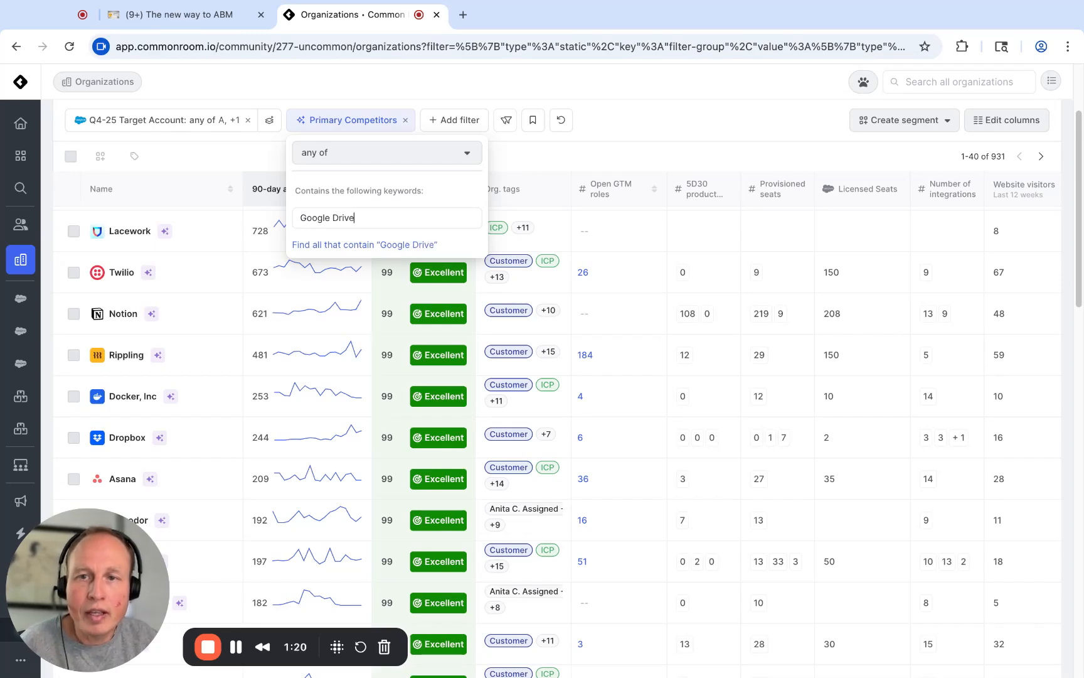
key(Return)
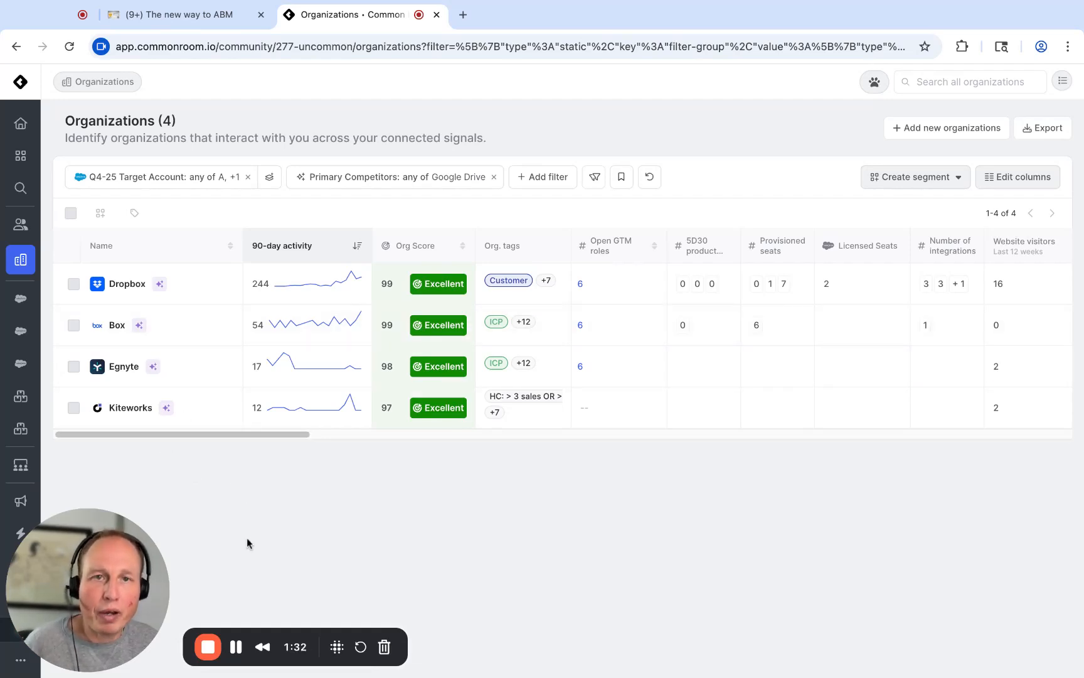
Step: Switch to the Notion page "The new way to ABM" and check off "Agents fetch and return bespoke signals for your GTM motion"
click(178, 15)
click(259, 561)
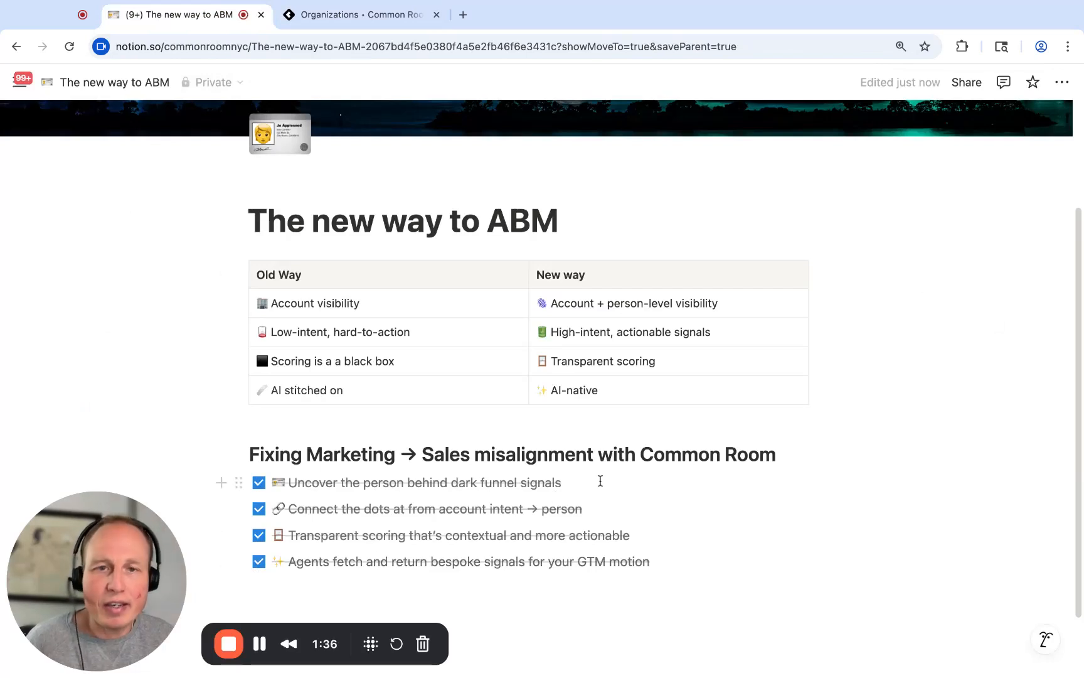